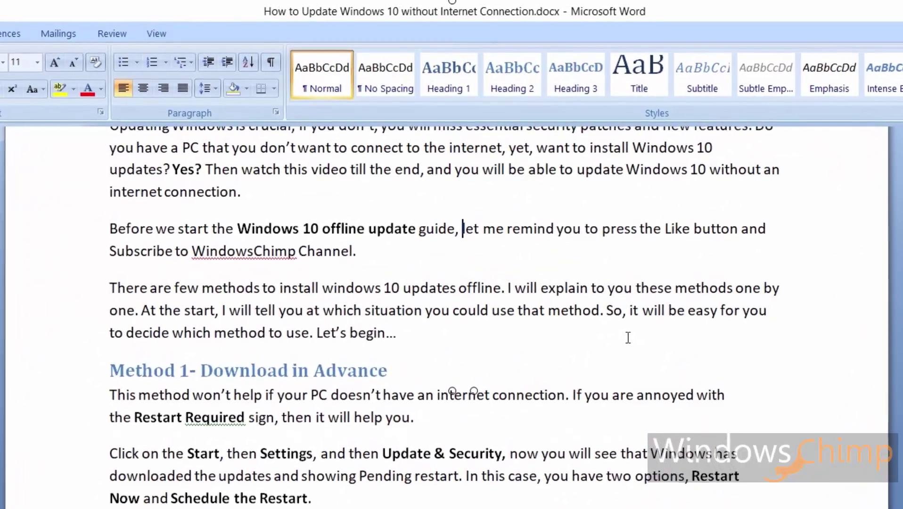
Move the caret word by word along the Like-button sentence and place it before 'let'
key(ctrl)
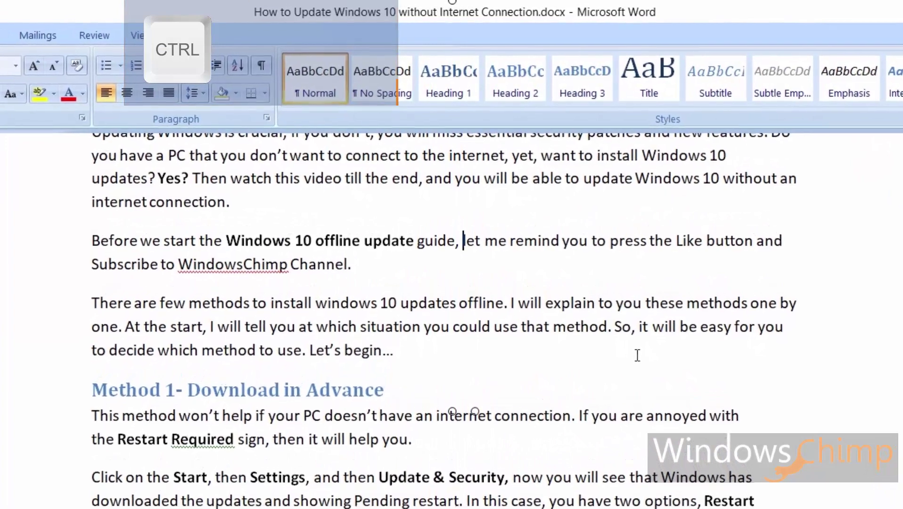
key(ctrl+Right)
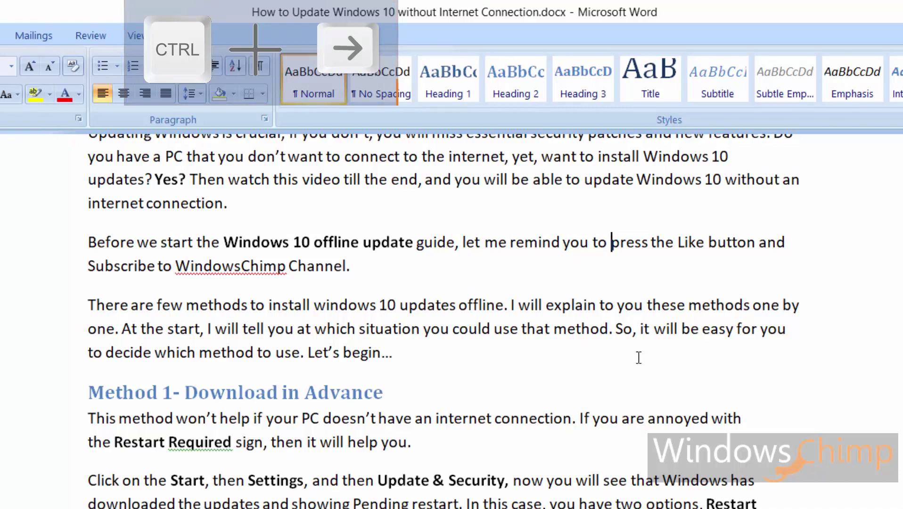
key(ctrl+Right)
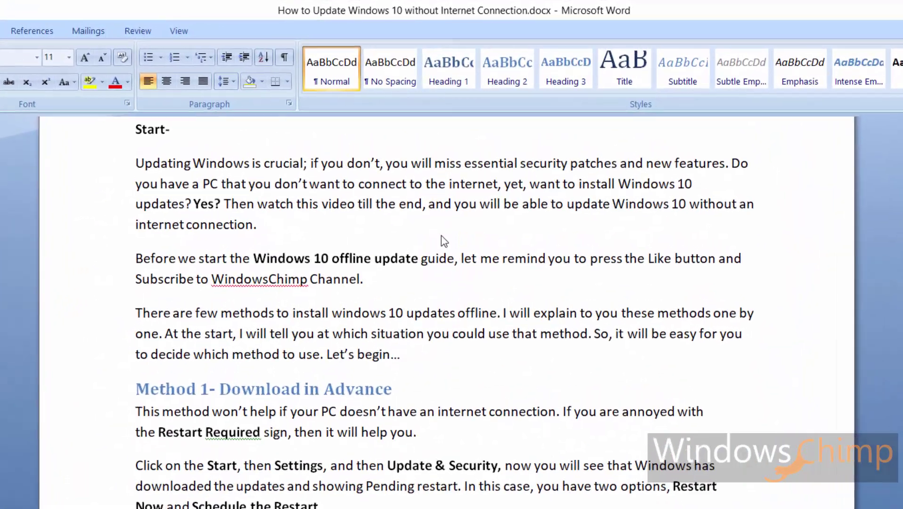
click(461, 259)
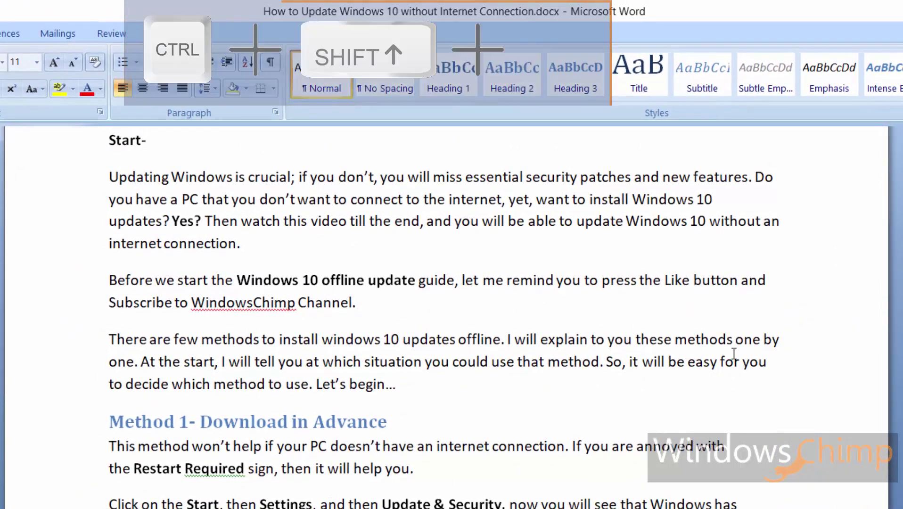
Select 'let me remind' using word-by-word selection, finishing with single-character extension
key(ctrl+shift+Right)
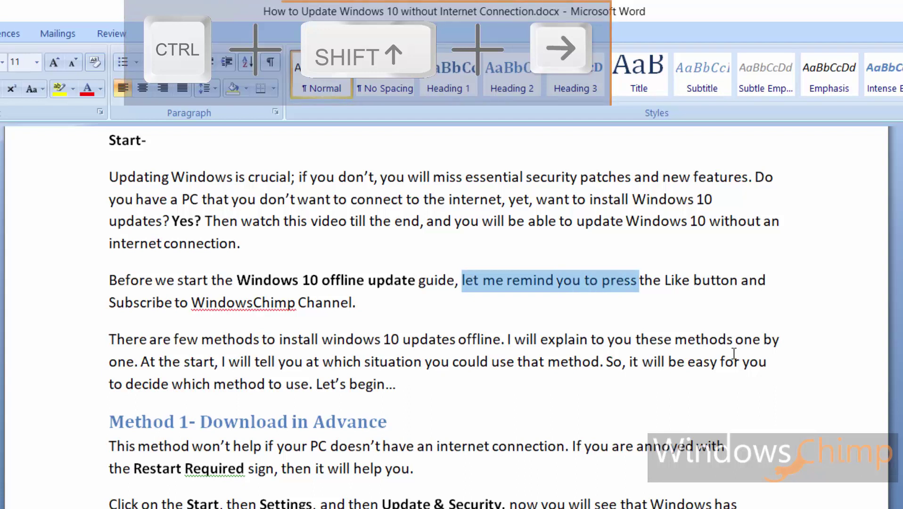
click(734, 354)
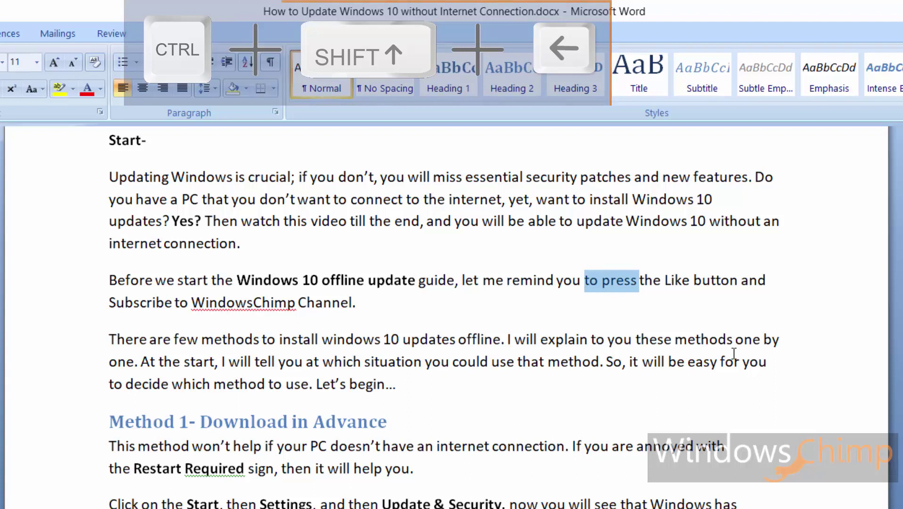
key(Left)
key(ctrl+Left)
key(shift+Right)
key(shift+Right)
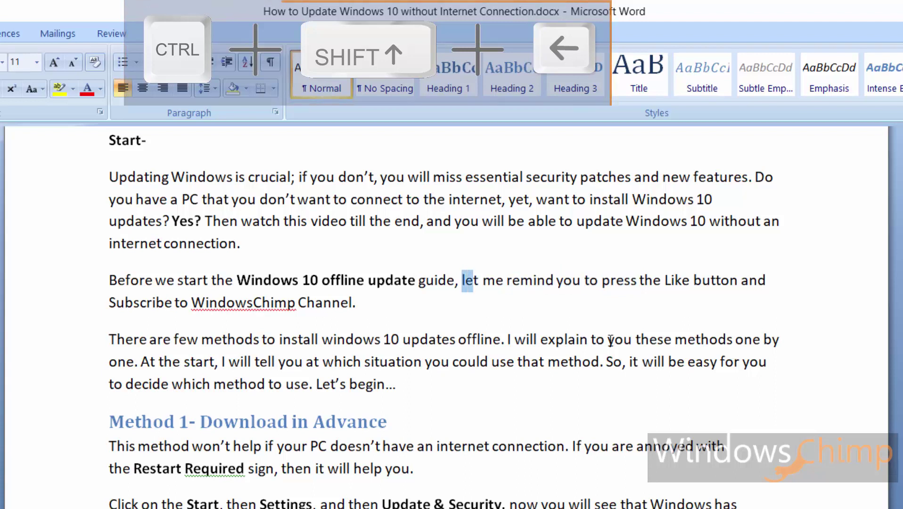
key(shift+Right)
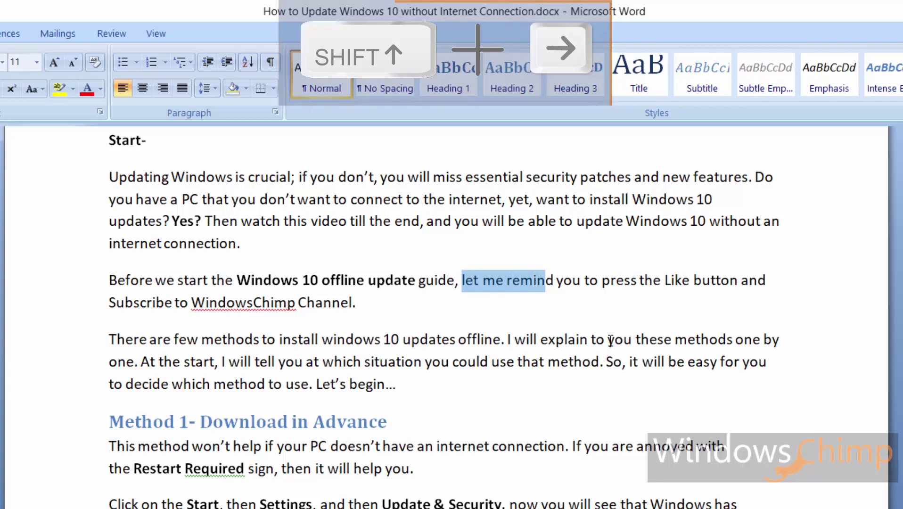
Extend the selection two lines down, then three lines back up through the opening paragraphs
key(Right)
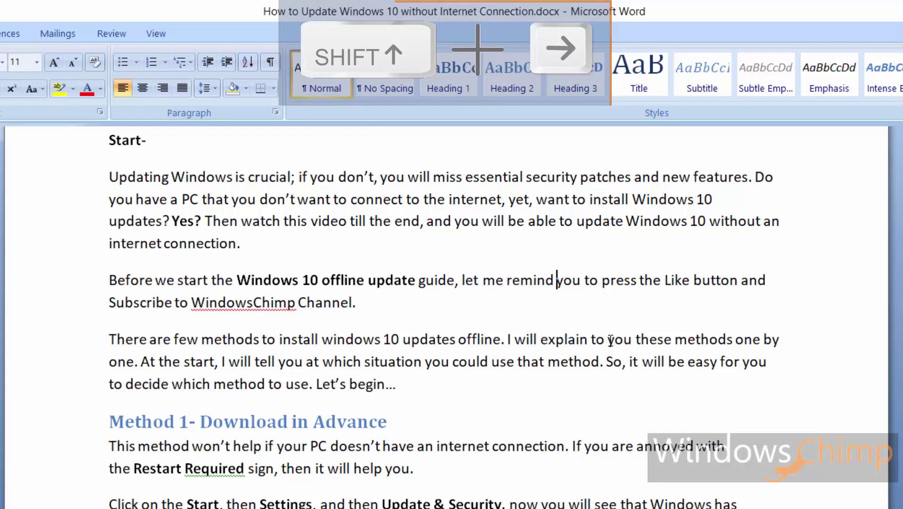
key(shift+Down)
key(shift+Down)
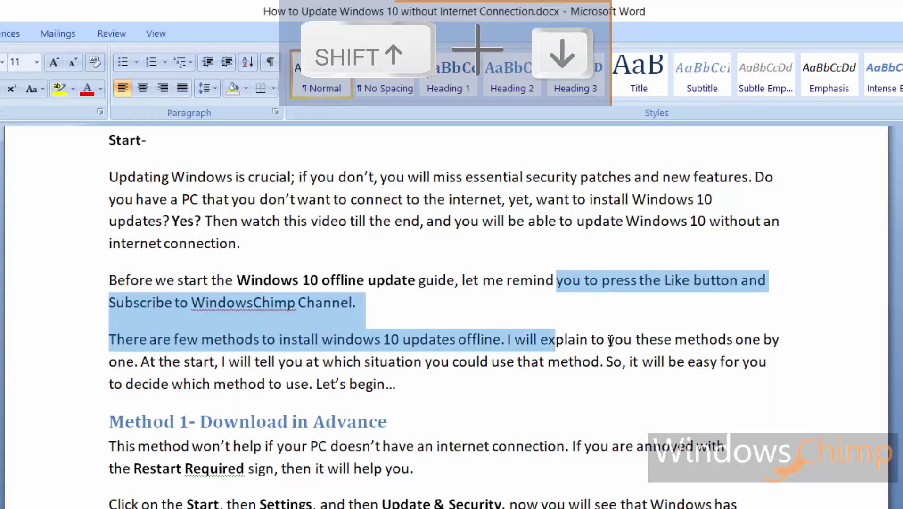
key(shift+Down)
key(shift+Up)
key(shift+Up)
key(shift+Up)
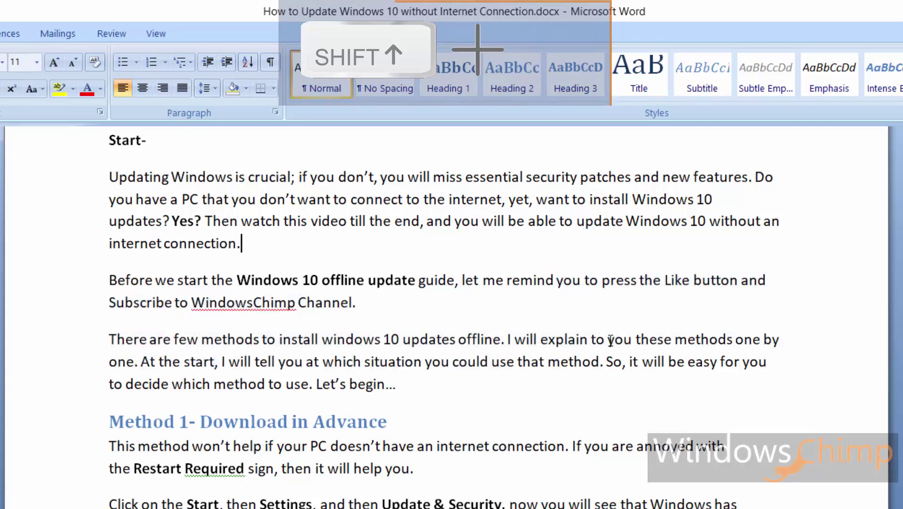
key(shift+Up)
key(shift+Up)
key(shift+Up)
key(shift+Up)
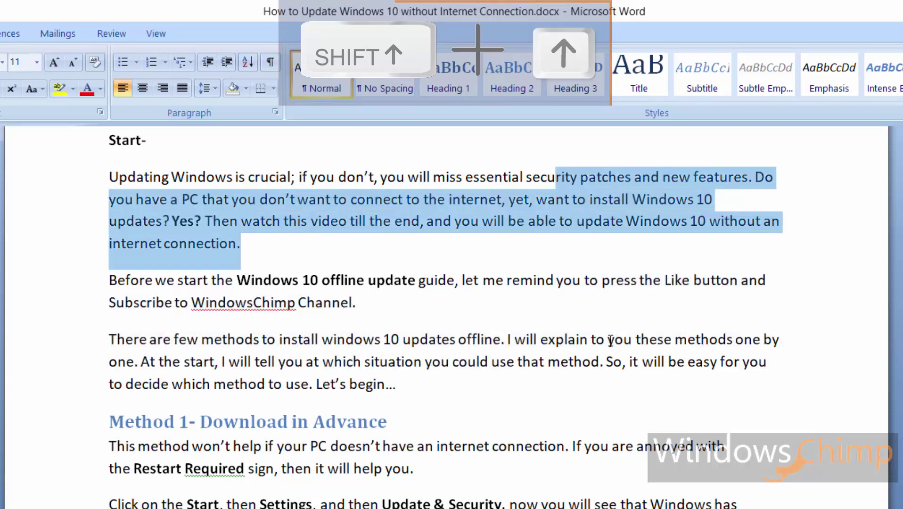
key(shift+Up)
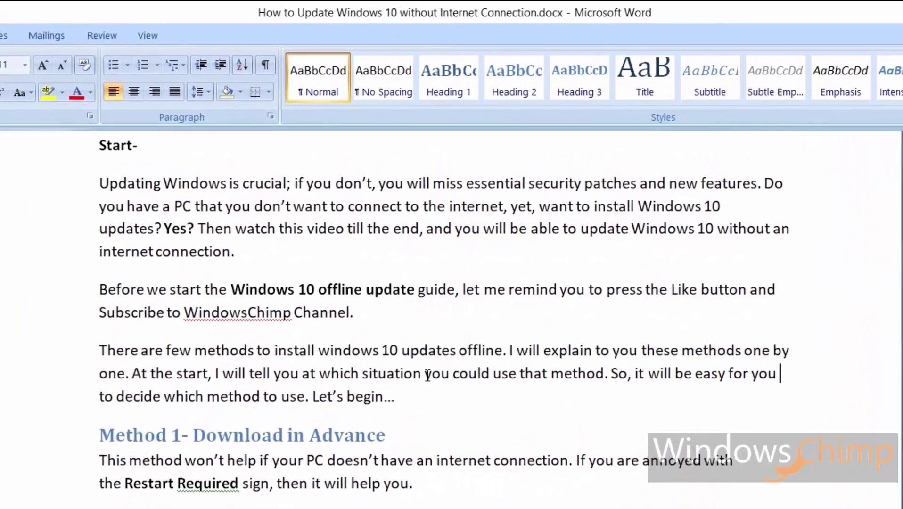
Select from 'you' to the line end, type 'dafhasdfjakdsf', then select back to the line start
click(426, 360)
key(shift)
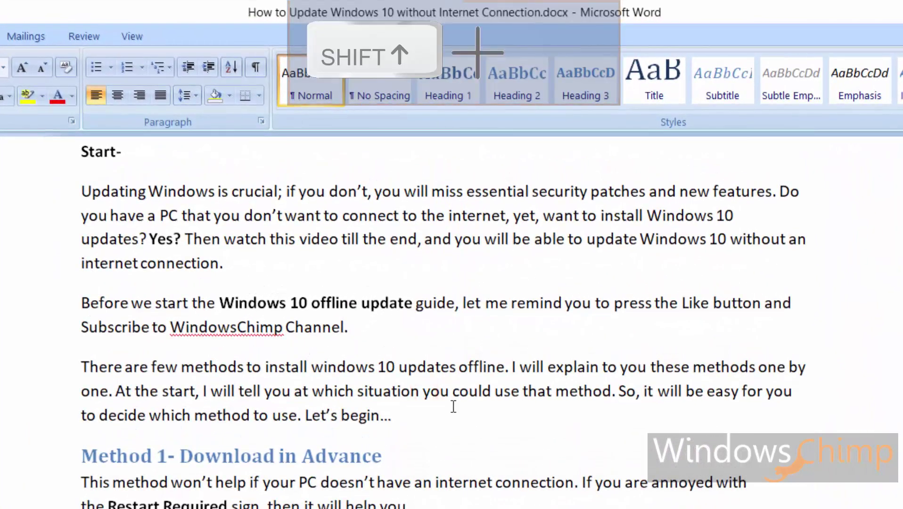
key(shift+End)
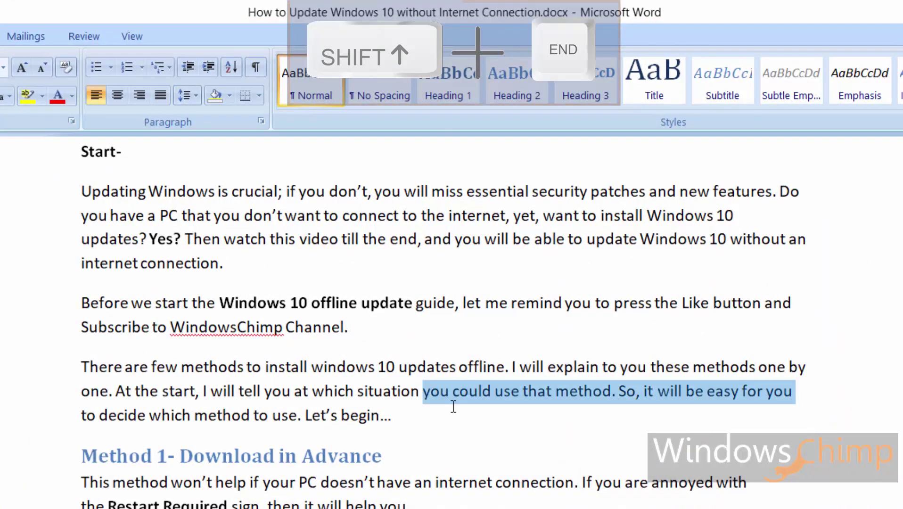
text(dafhasdfjakdsf)
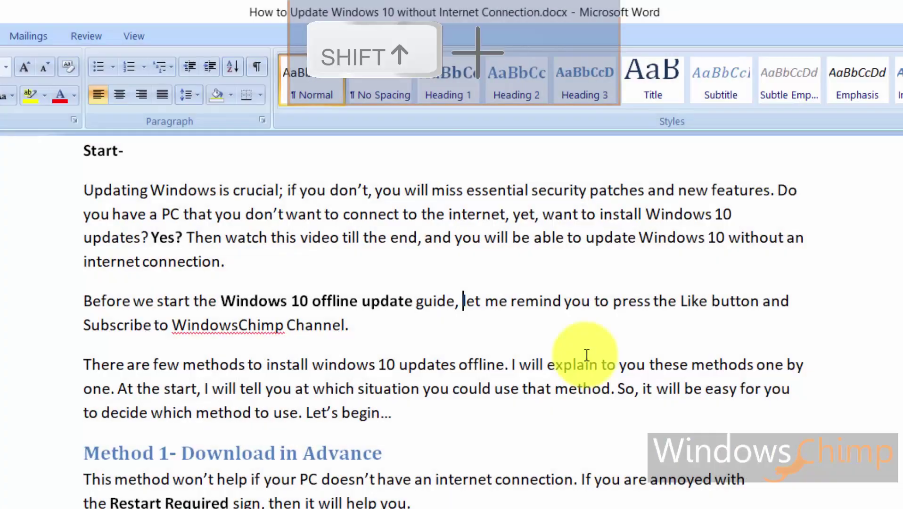
key(shift+Home)
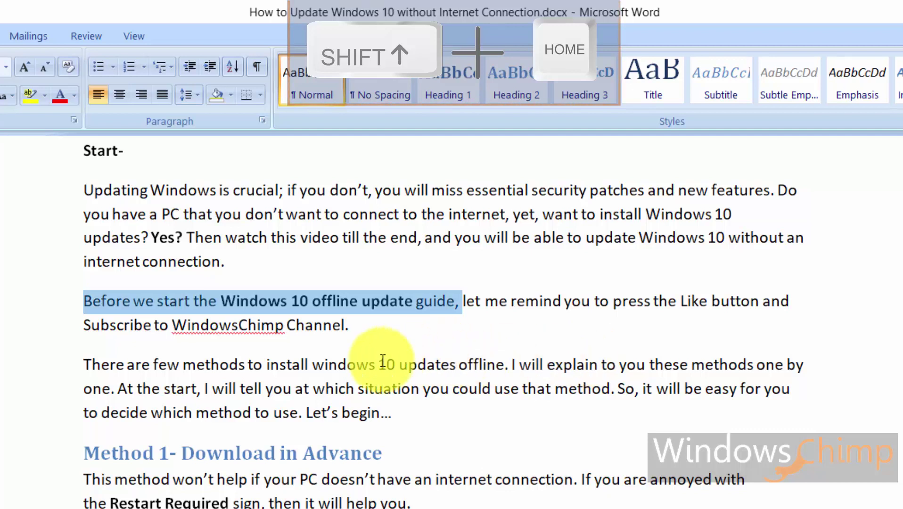
Select from two spots in the opening paragraphs, including after 'easy for you', back to their line starts
click(313, 364)
key(shift+Home)
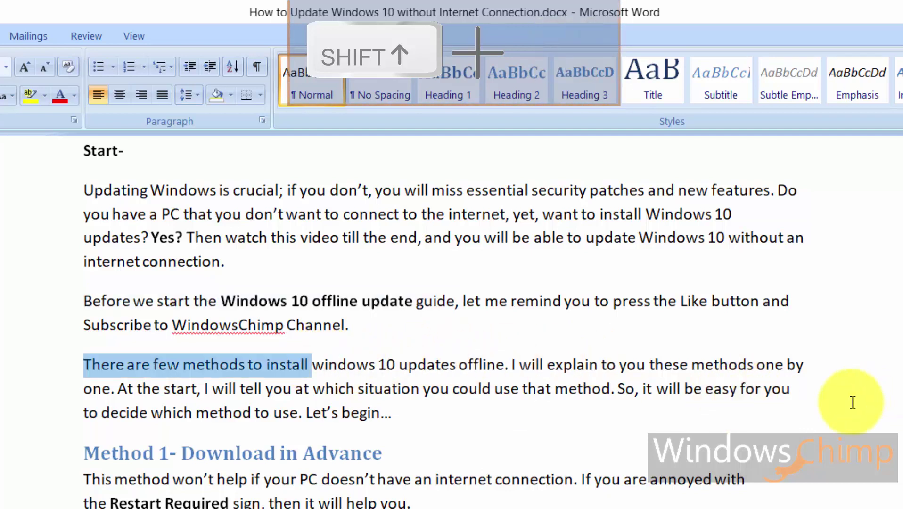
click(817, 394)
key(shift+Home)
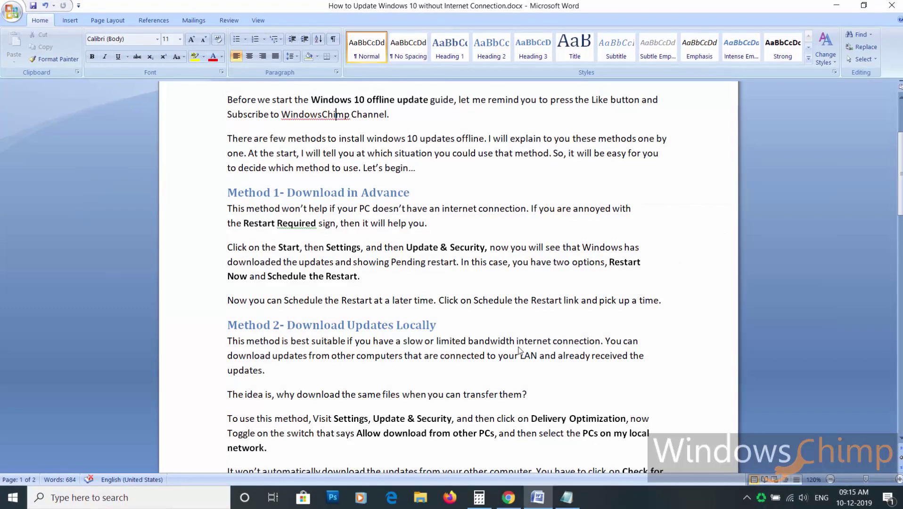
Toggle back and forth between the Word document and Notepad with Alt+Tab
key(alt+Tab)
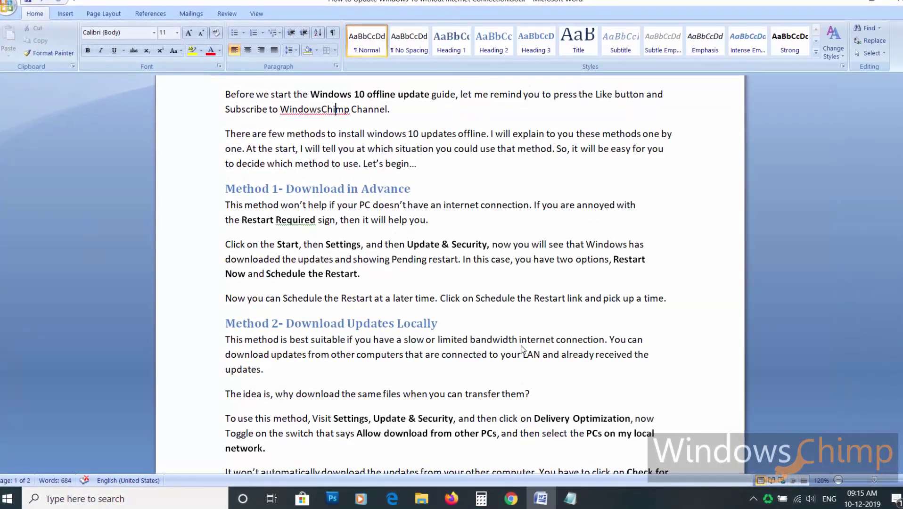
key(alt+Tab)
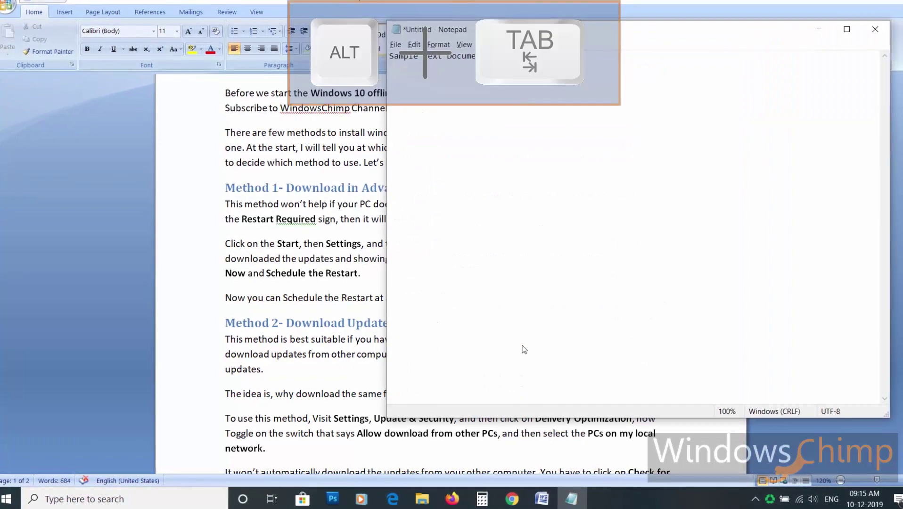
key(alt+Tab)
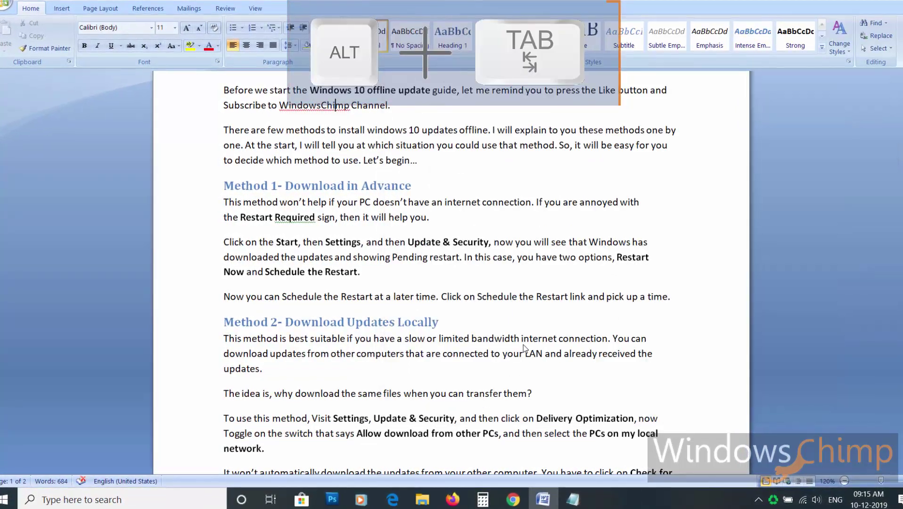
Cycle the window switcher through Calculator and Chrome, releasing on Calculator
key(alt+Tab)
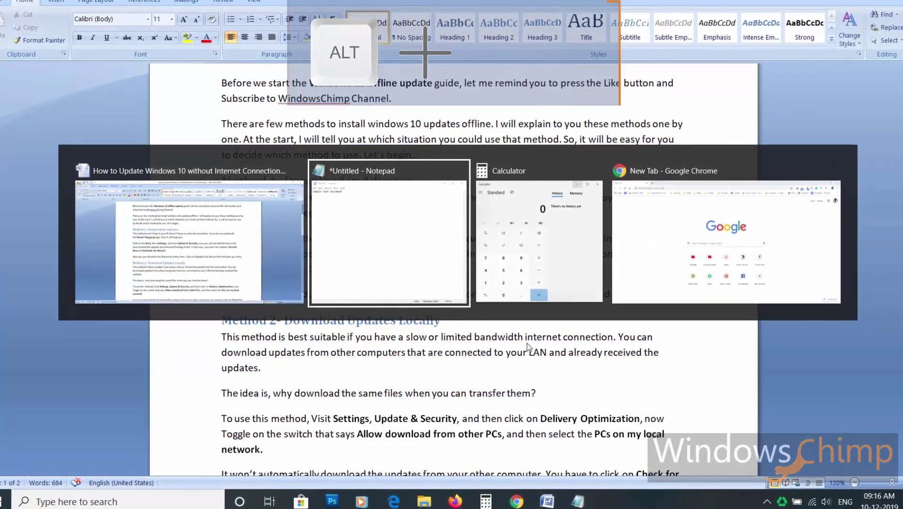
key(Tab)
key(Tab)
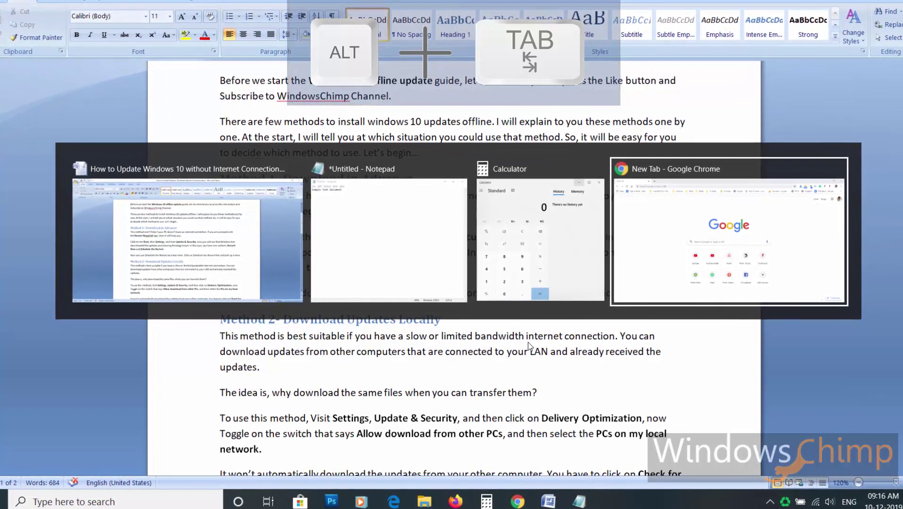
key(shift+Tab)
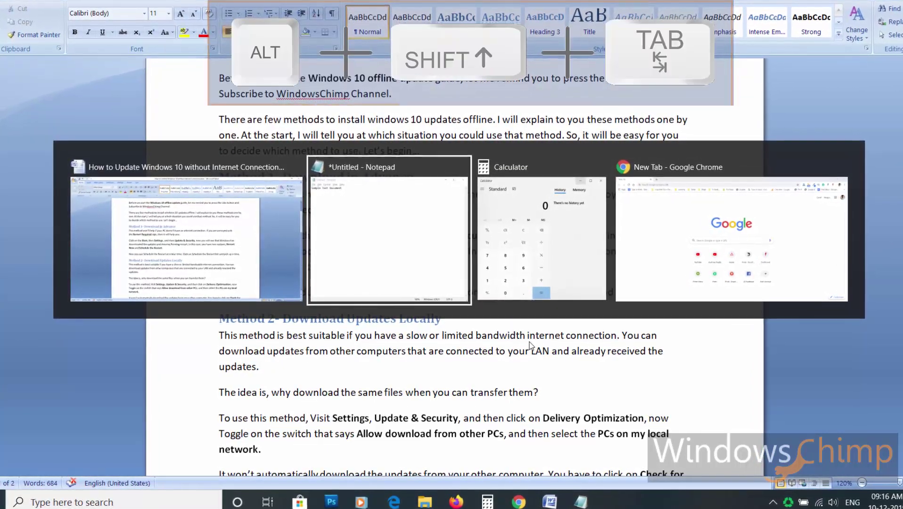
key(shift+Tab)
key(Tab)
key(Tab)
key(Tab)
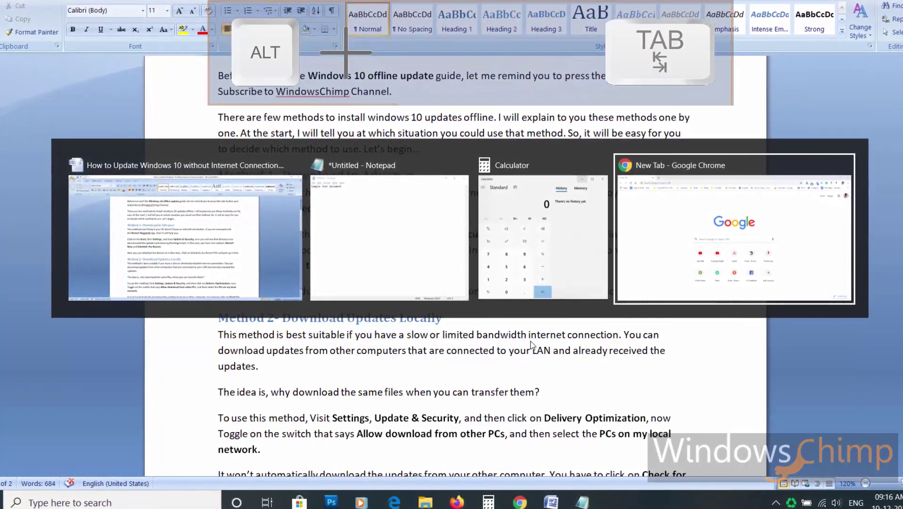
key(shift+Tab)
key(shift+Tab)
key(shift+Tab)
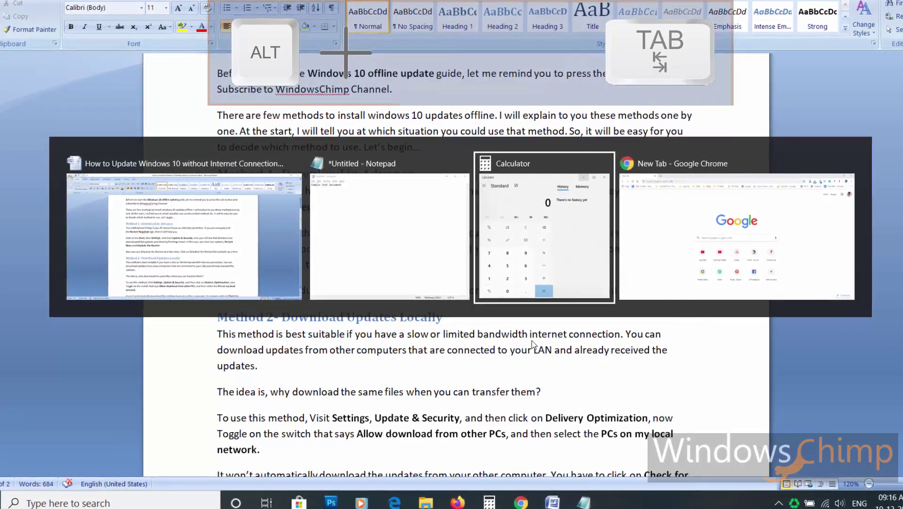
key(alt)
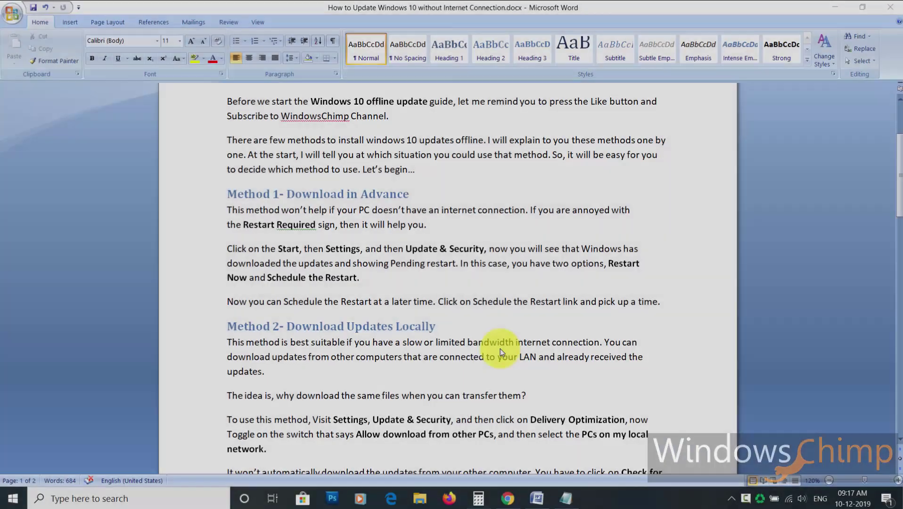
Open the persistent Ctrl+Alt+Tab switcher, arrow through the windows, and bring Notepad to the front
key(alt)
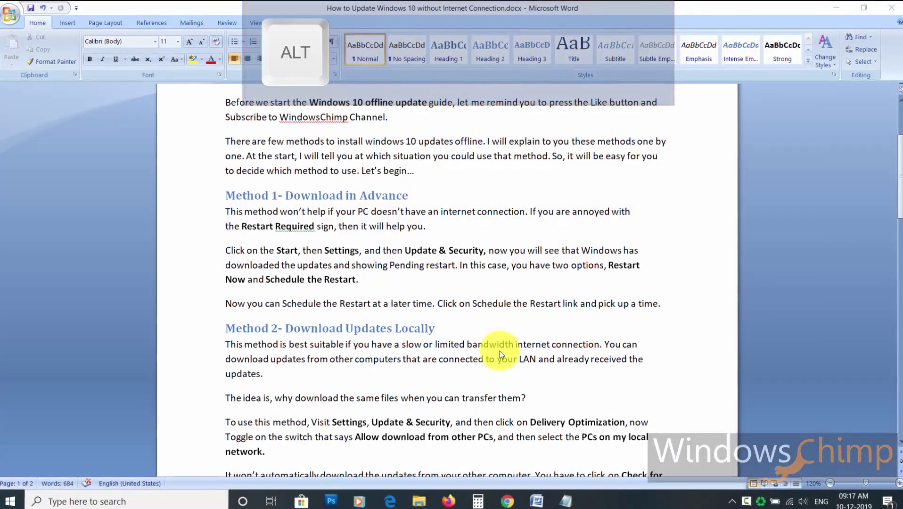
key(ctrl+alt+Tab)
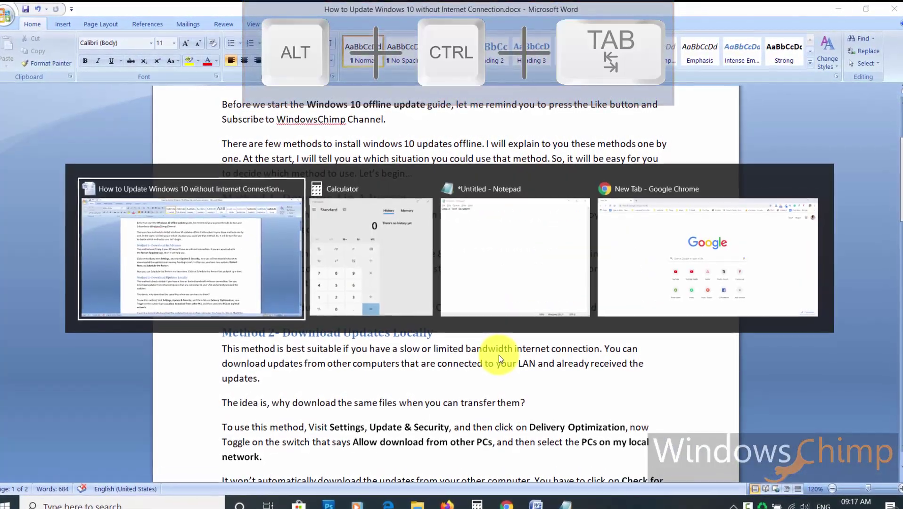
key(Right)
key(Right)
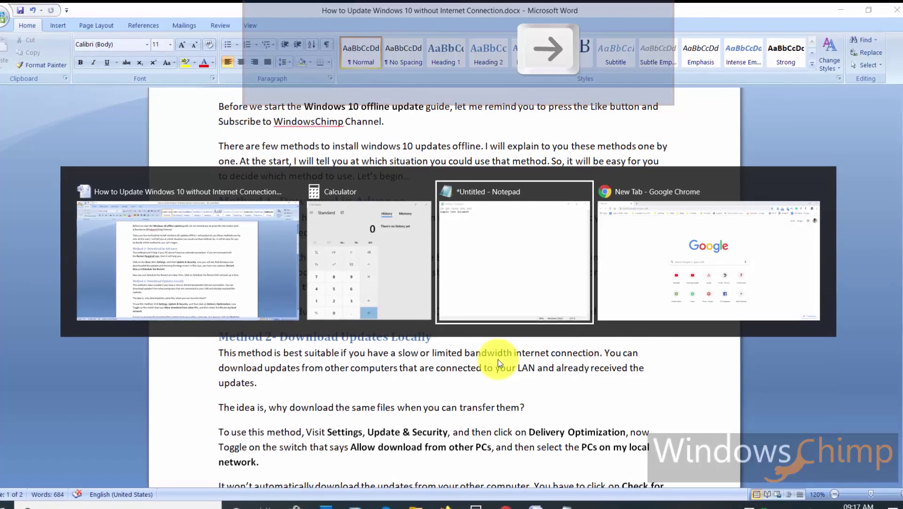
key(Right)
key(Left)
key(Left)
key(Left)
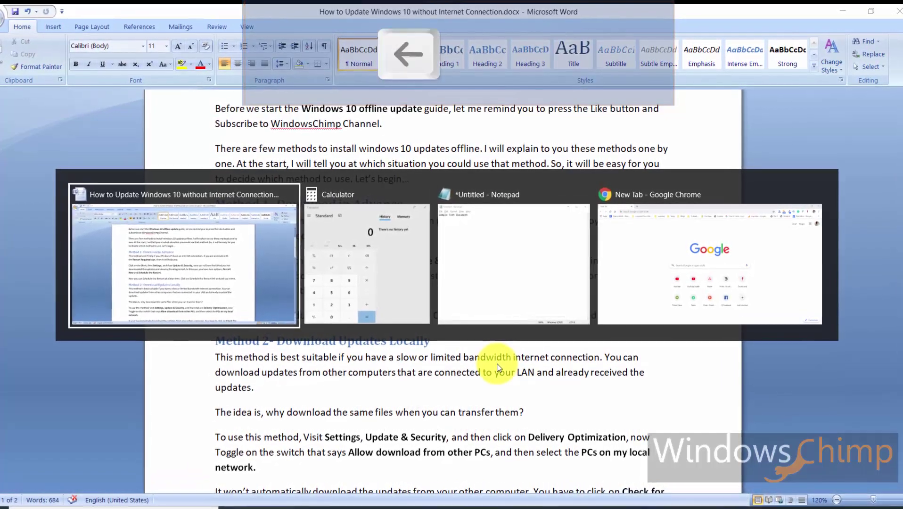
key(Right)
key(Right)
key(Right)
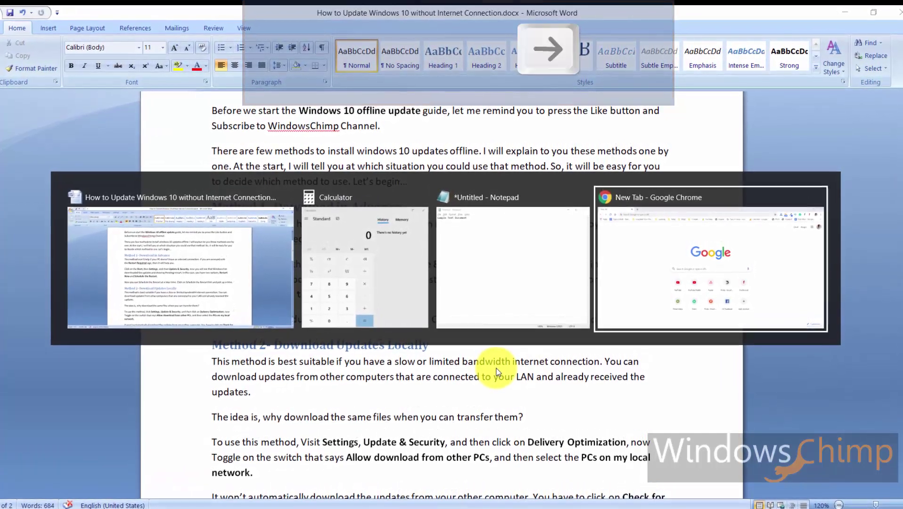
key(Left)
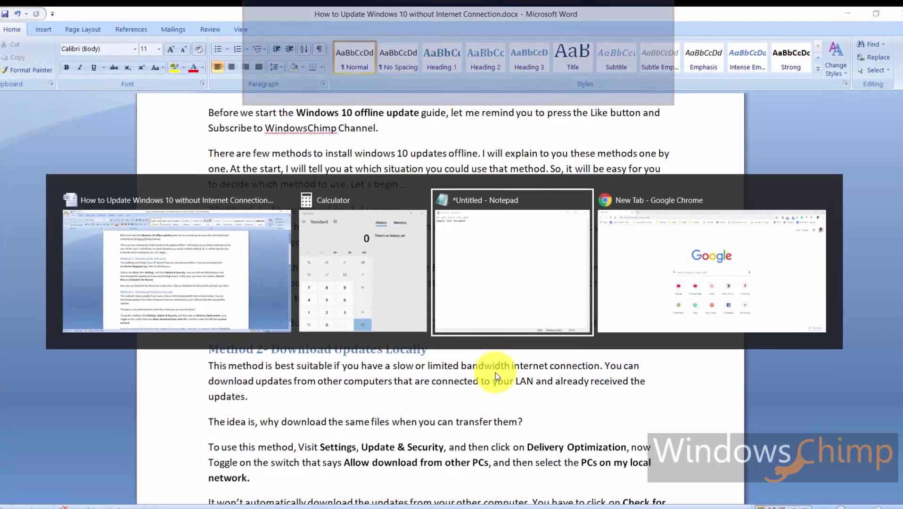
key(Return)
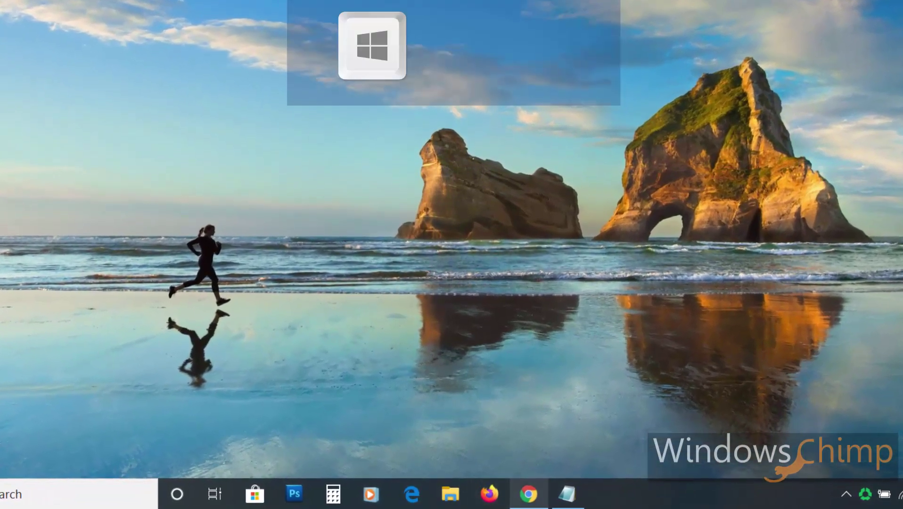
key(super+2)
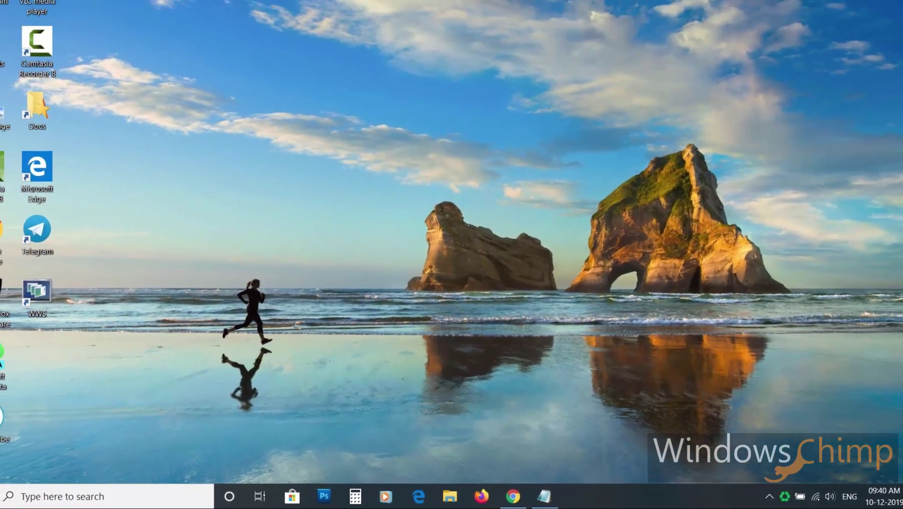
key(super+3)
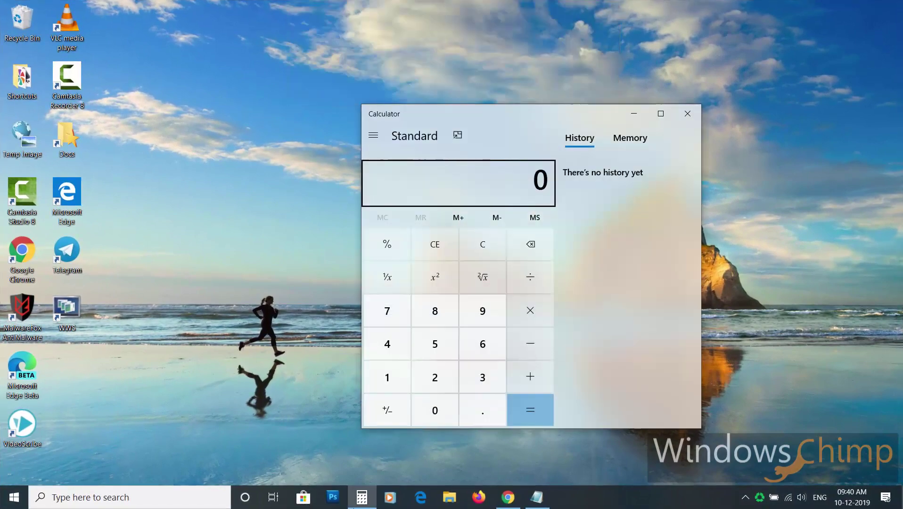
key(super+3)
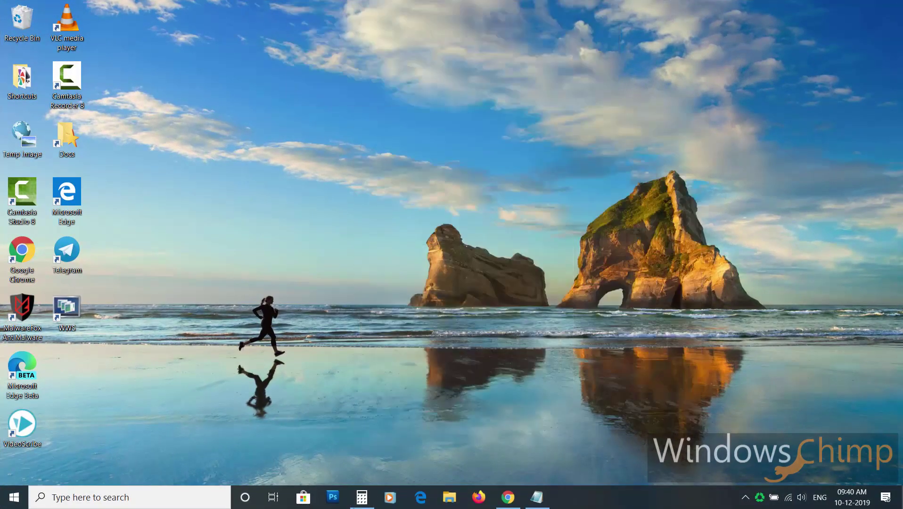
key(super+t)
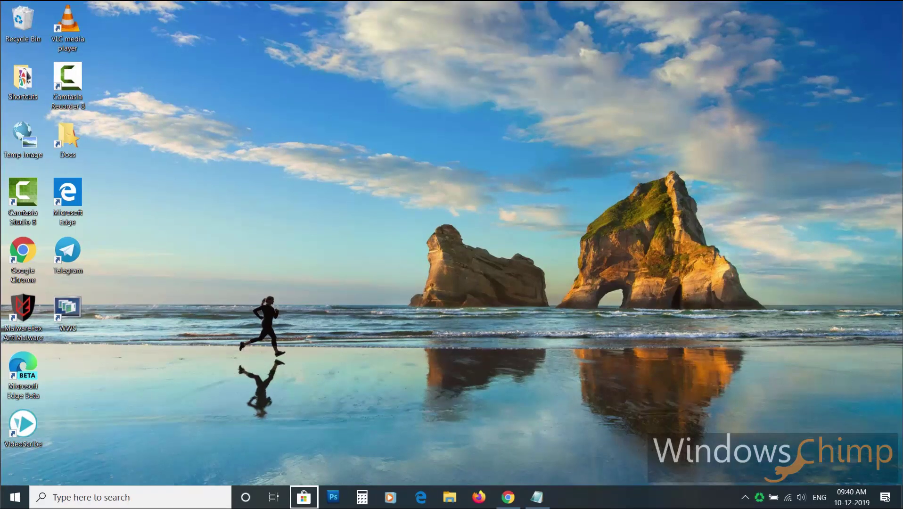
key(Right)
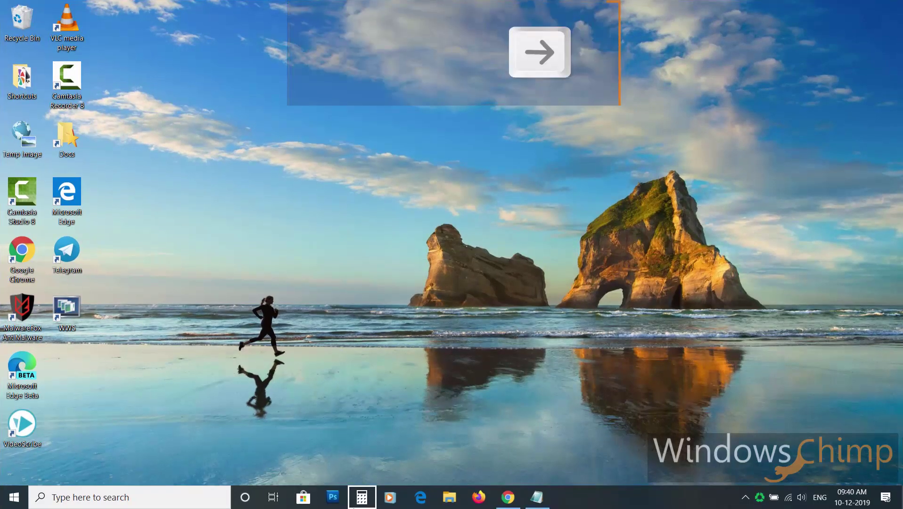
key(Left)
key(Left)
key(Return)
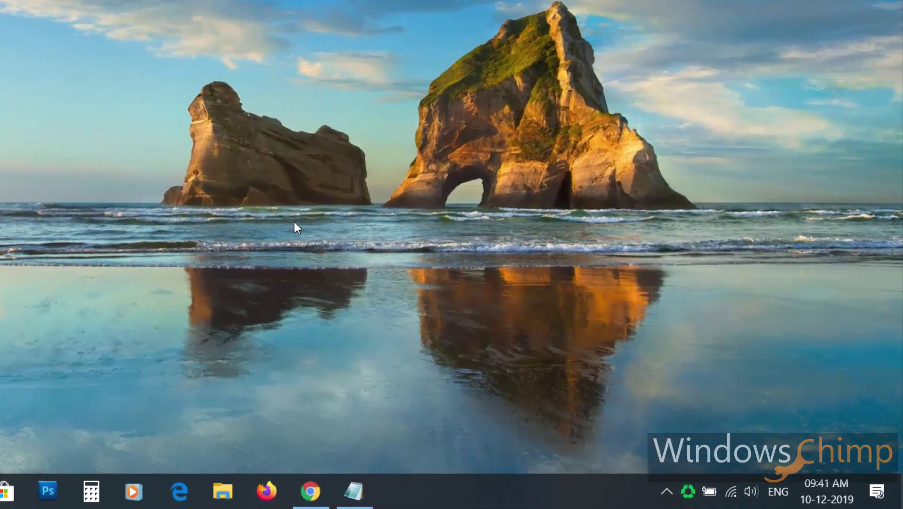
key(super+b)
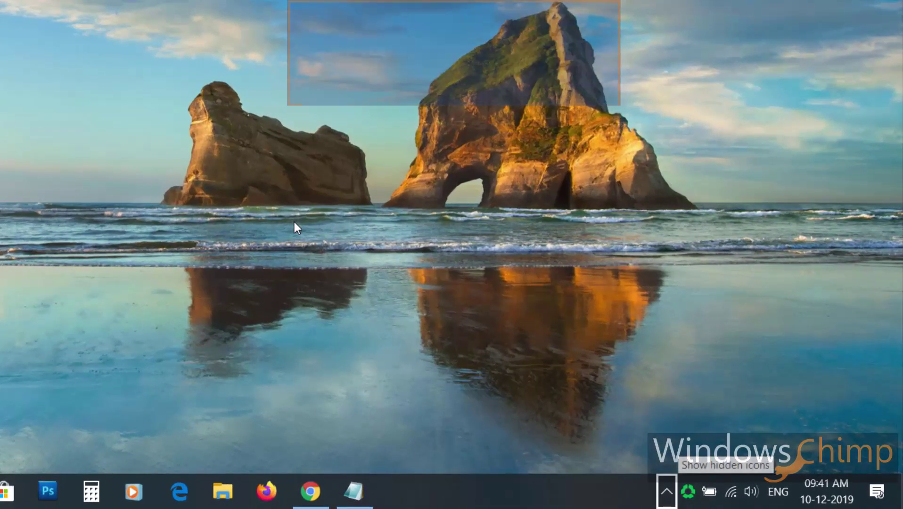
key(Right)
key(Right)
key(Right)
key(Right)
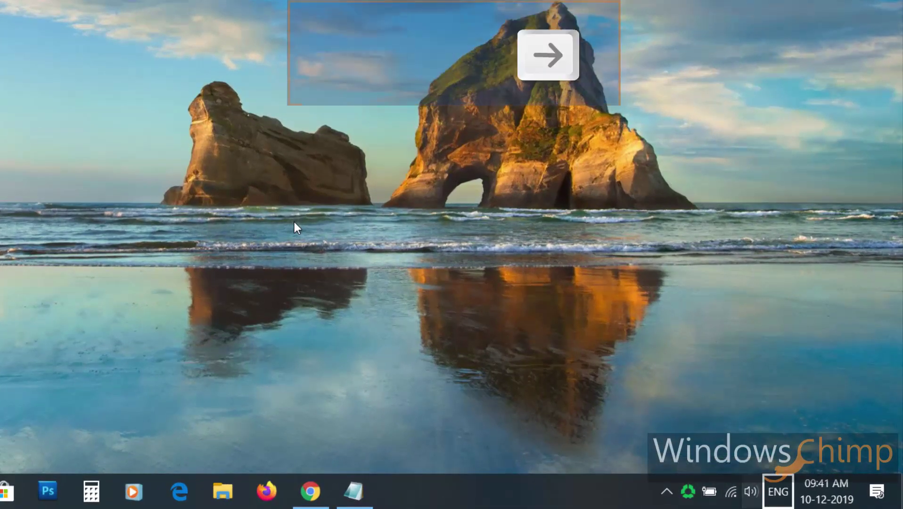
key(Right)
key(Left)
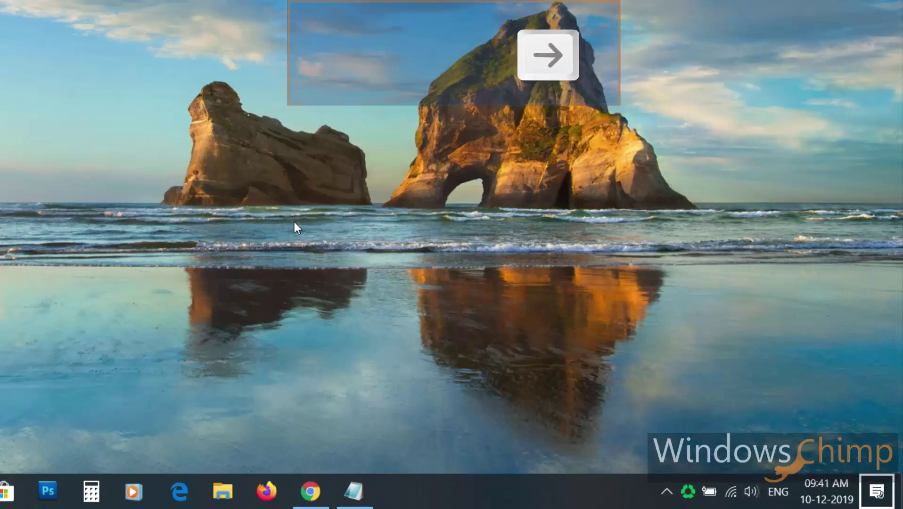
key(Left)
key(Left)
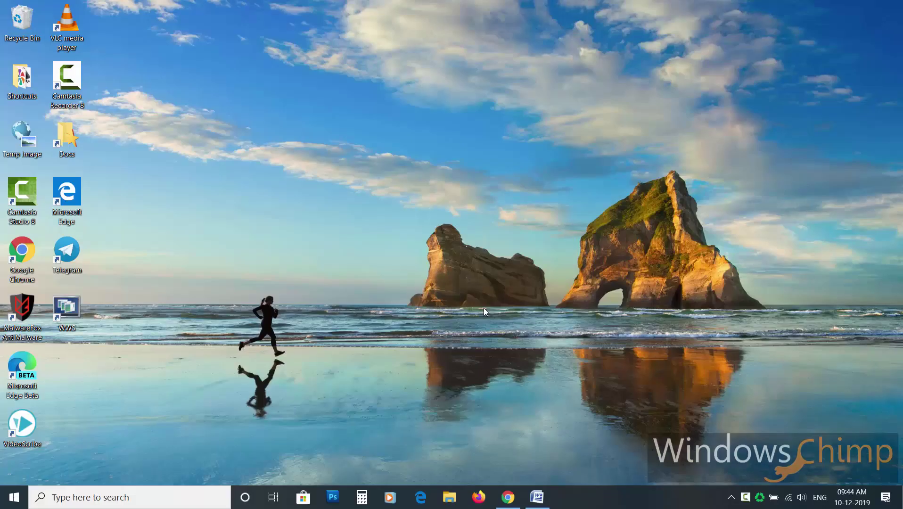
Scroll the Task View timeline and reopen 'How to Update Windows 10 without Internet Connection.docx' from Earlier Today
key(super+Tab)
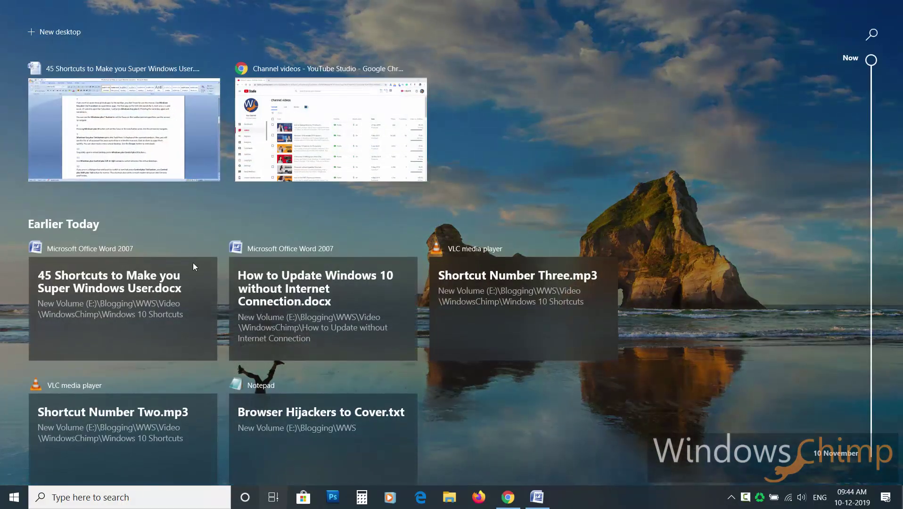
scroll(207, 283, down, 1)
scroll(218, 310, down, 6)
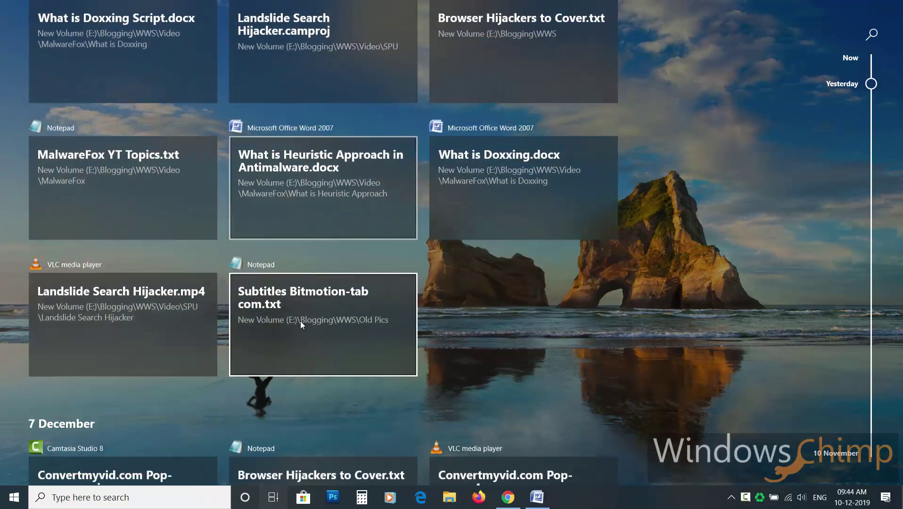
scroll(384, 315, down, 1)
scroll(388, 316, up, 3)
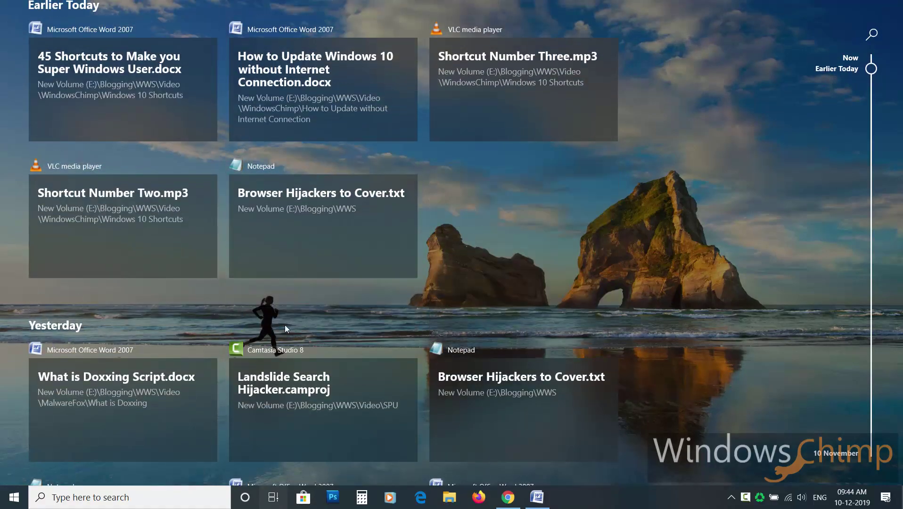
scroll(139, 337, down, 1)
scroll(149, 351, down, 15)
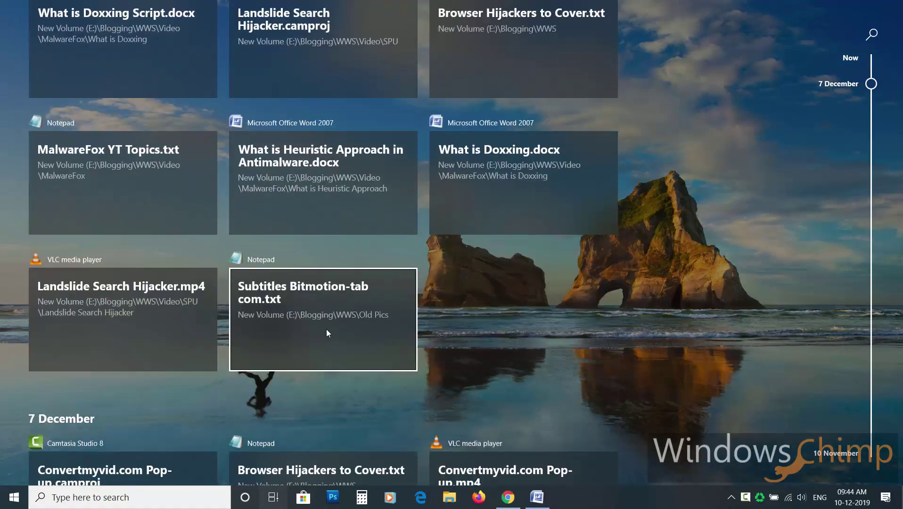
scroll(352, 327, down, 10)
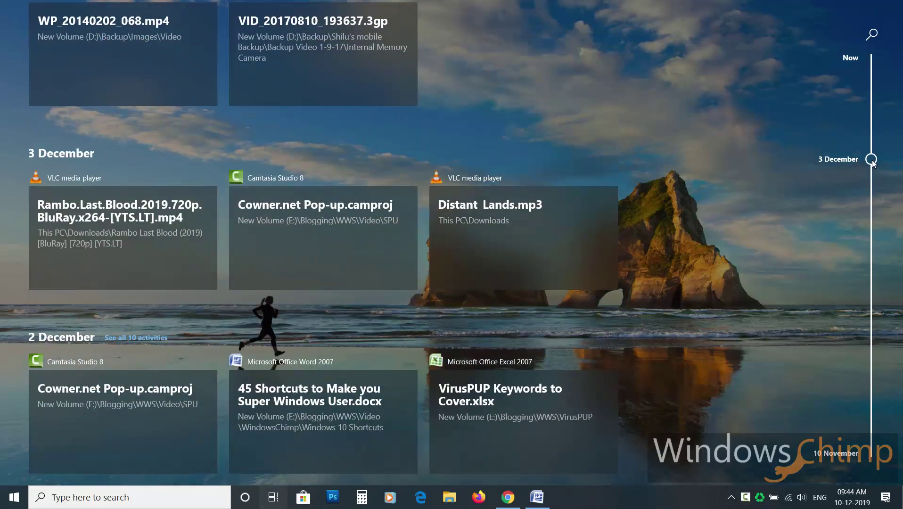
drag(872, 163, 872, 59)
click(305, 285)
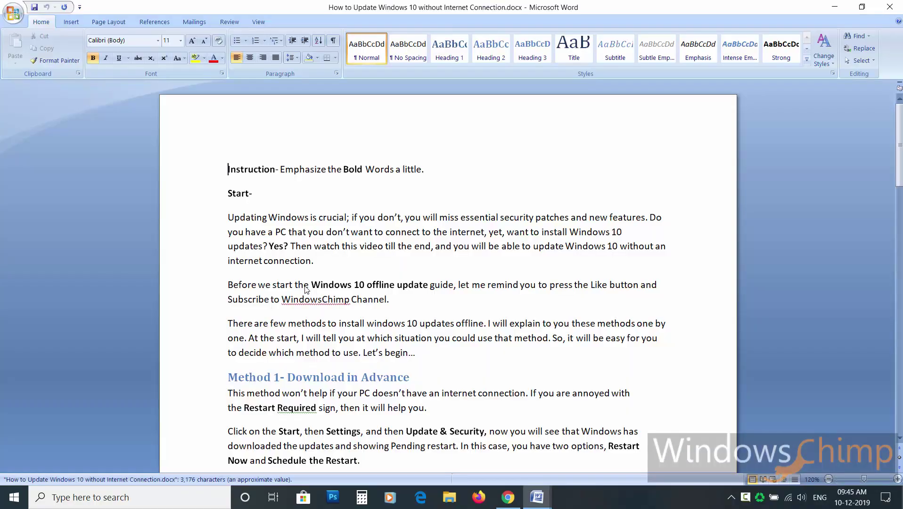
In Task View, use New desktop to add Desktop 2, then switch to its empty thumbnail
scroll(305, 290, down, 6)
key(super+Tab)
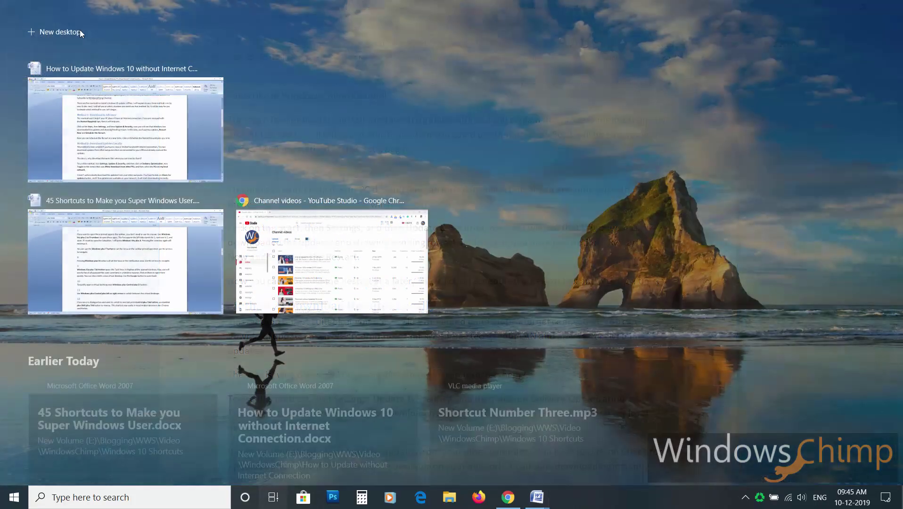
click(59, 29)
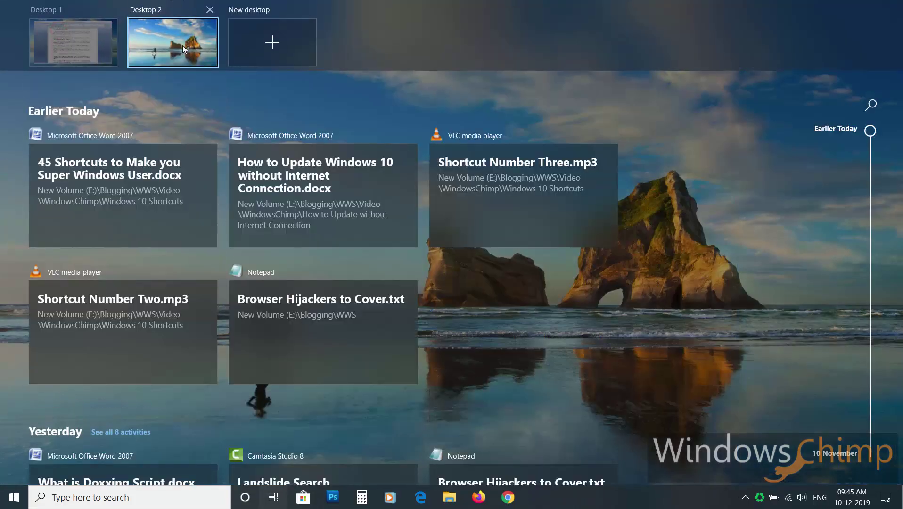
click(171, 40)
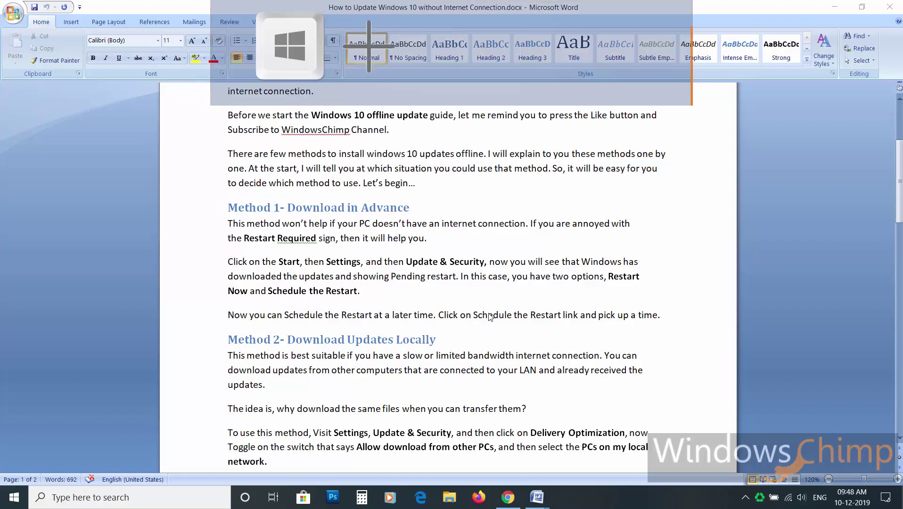
Create an empty desktop with Win+Ctrl+D, then switch left to the Word desktop and back
key(super+ctrl+d)
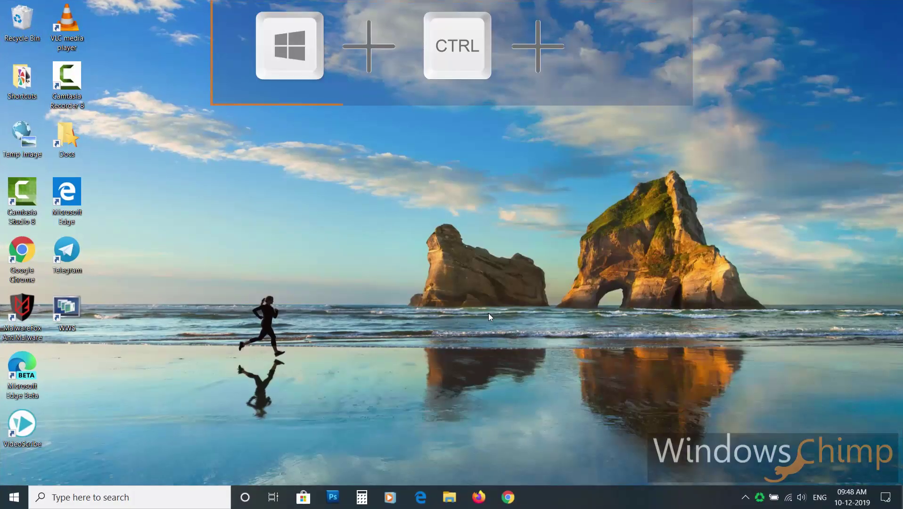
key(super+ctrl+Left)
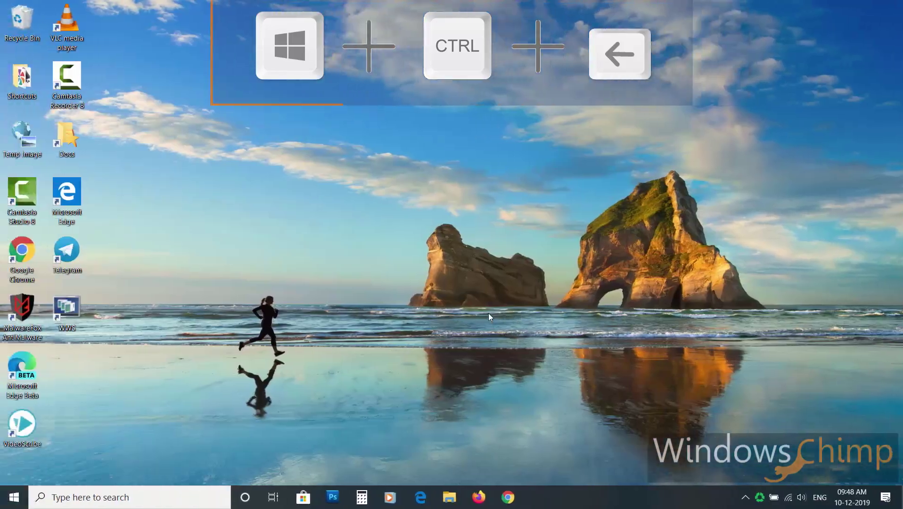
key(super+ctrl+Right)
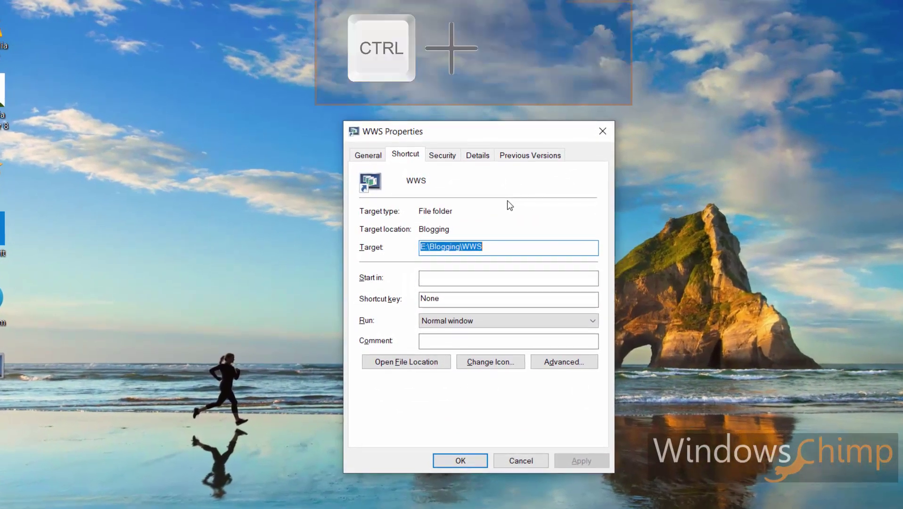
Cycle the WWS Properties tabs via Security and General, ending on Previous Versions with none available
key(ctrl+Tab)
key(ctrl+Tab)
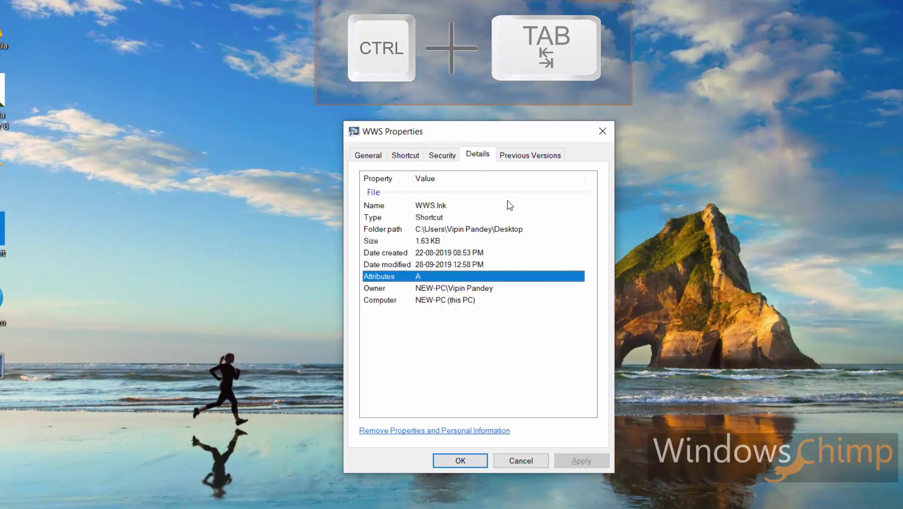
key(ctrl+shift+Tab)
key(ctrl+shift+Tab)
key(ctrl+shift+Tab)
key(ctrl+shift+Tab)
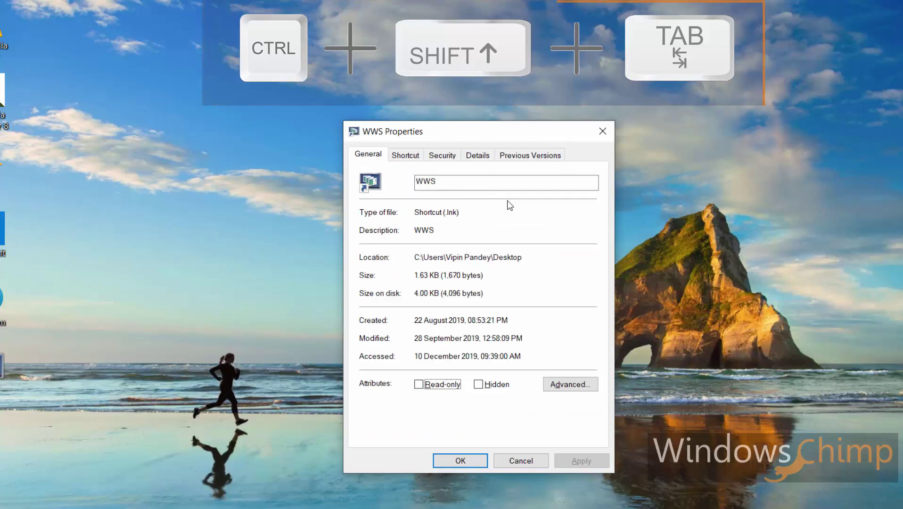
key(ctrl+Tab)
key(ctrl+Tab)
key(ctrl+Tab)
Move forward one Chrome tab, then go back twice to the WindowsChimp homepage tab
key(ctrl+Tab)
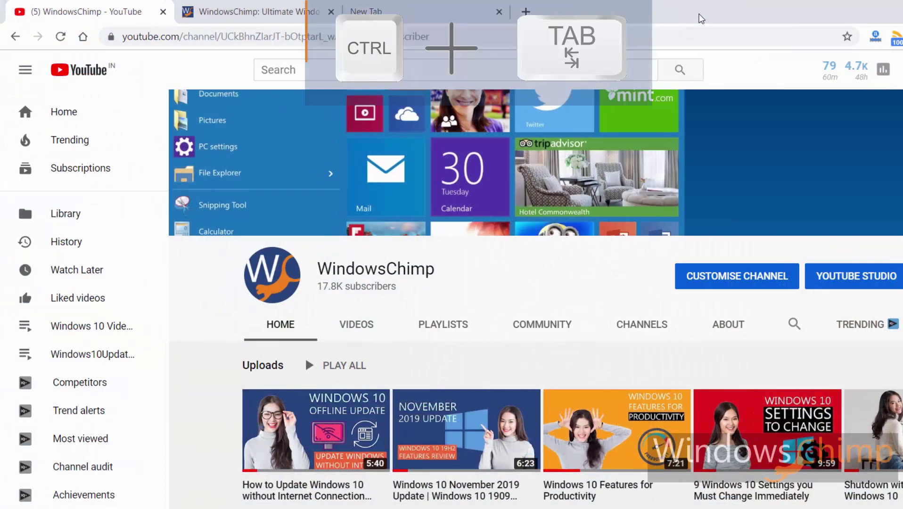
key(ctrl+Tab)
key(ctrl+Tab)
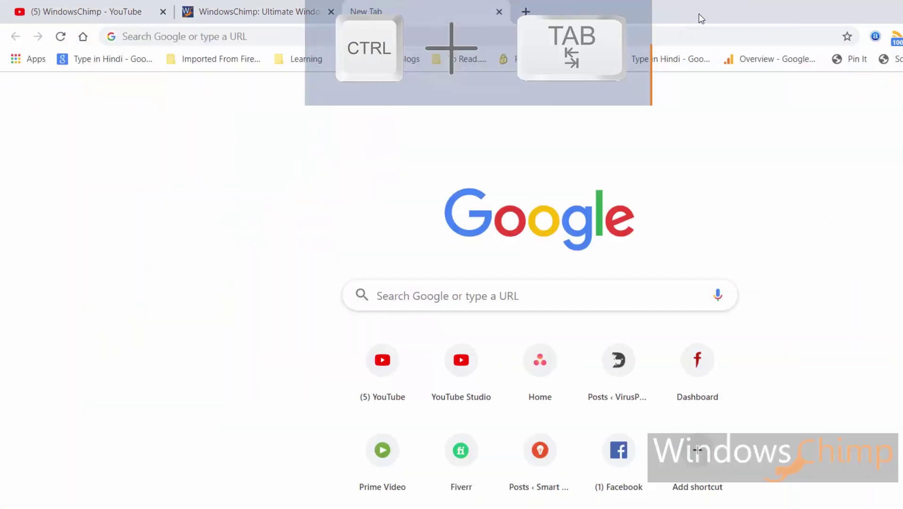
key(ctrl+shift+Tab)
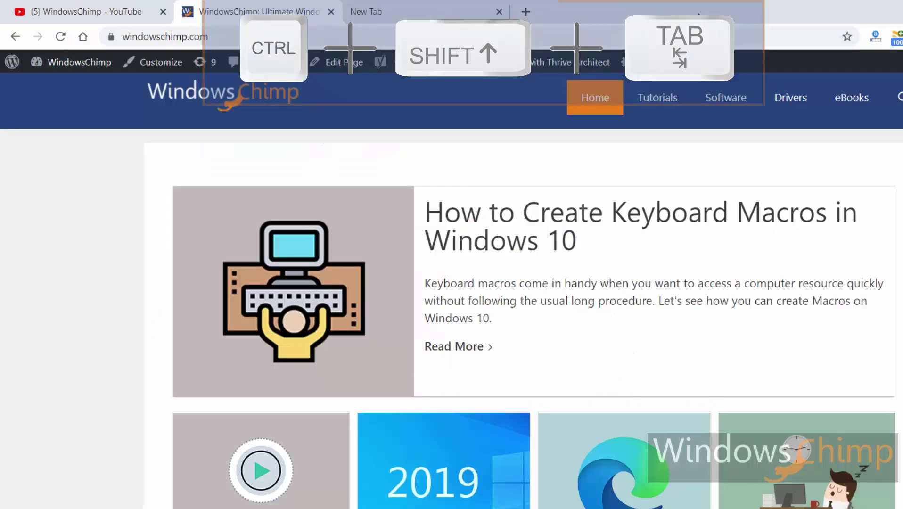
key(ctrl+shift+Tab)
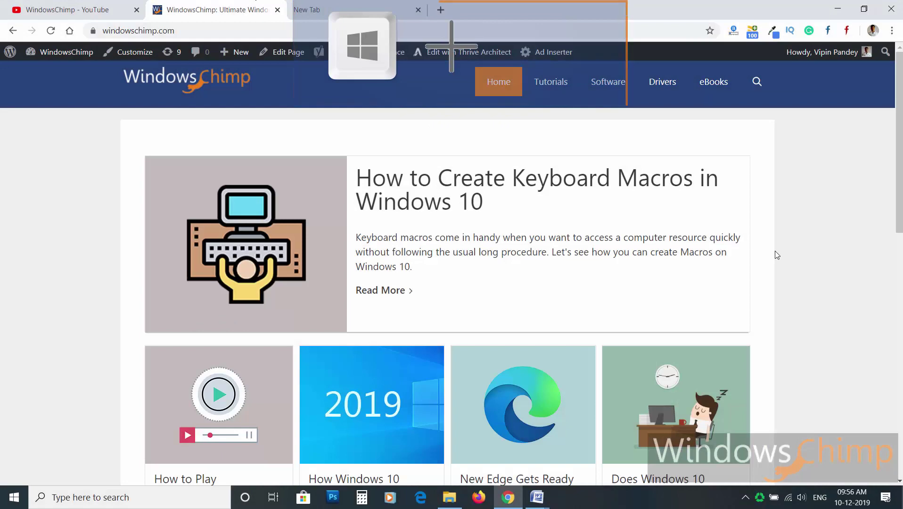
Show the desktop with Win+D, then minimize all open windows with Win+M
key(super+d)
key(super+d)
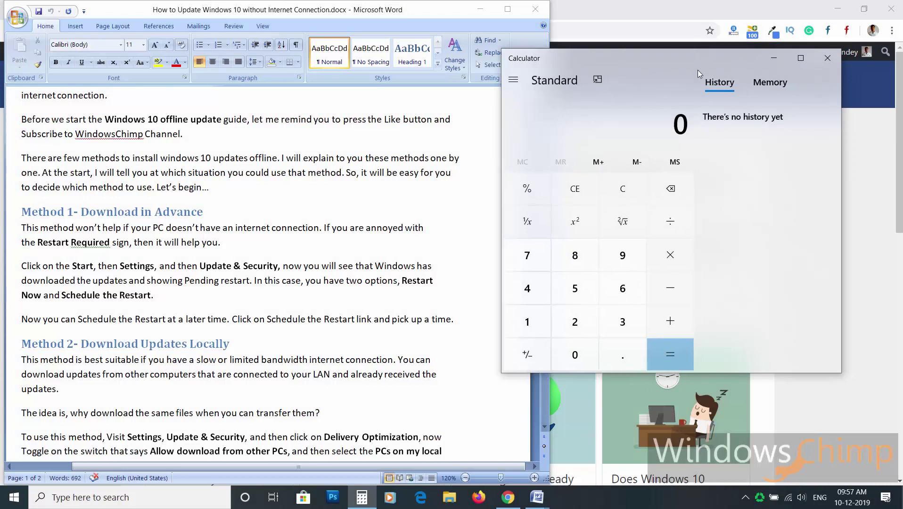
key(super)
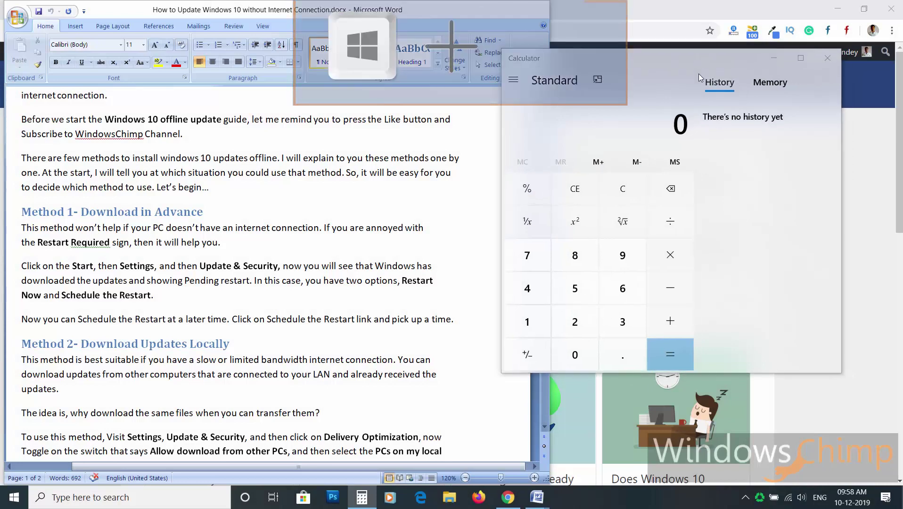
key(super+m)
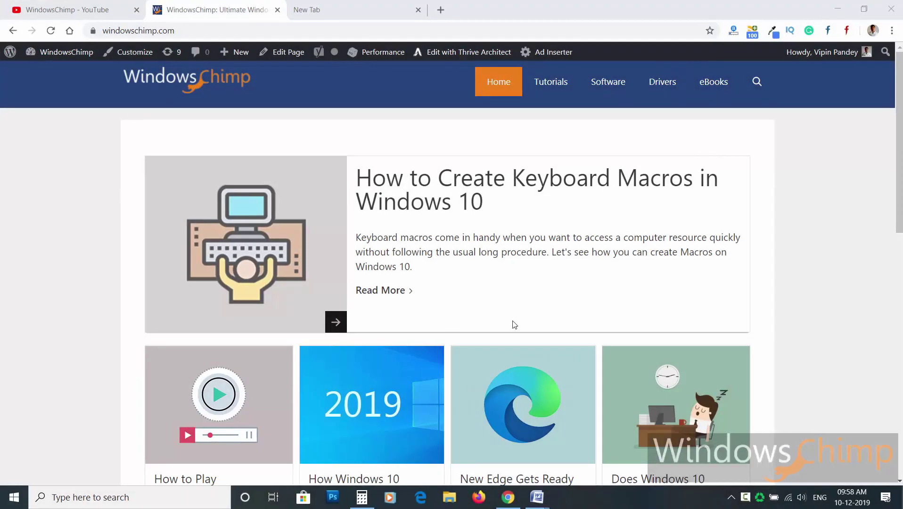
Peek at the desktop behind Chrome's WindowsChimp page with Win+comma, twice
scroll(514, 323, down, 3)
scroll(514, 323, up, 3)
scroll(514, 323, down, 5)
scroll(515, 324, up, 2)
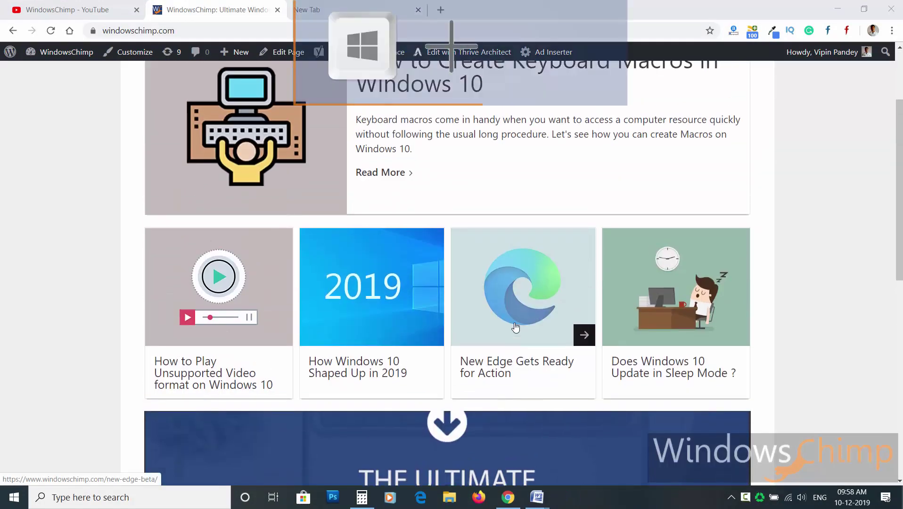
key(super+comma)
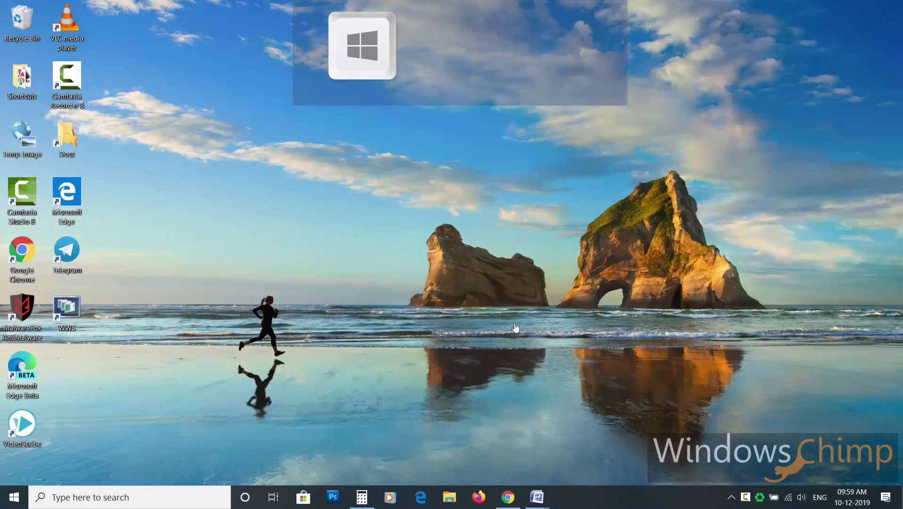
key(super+comma)
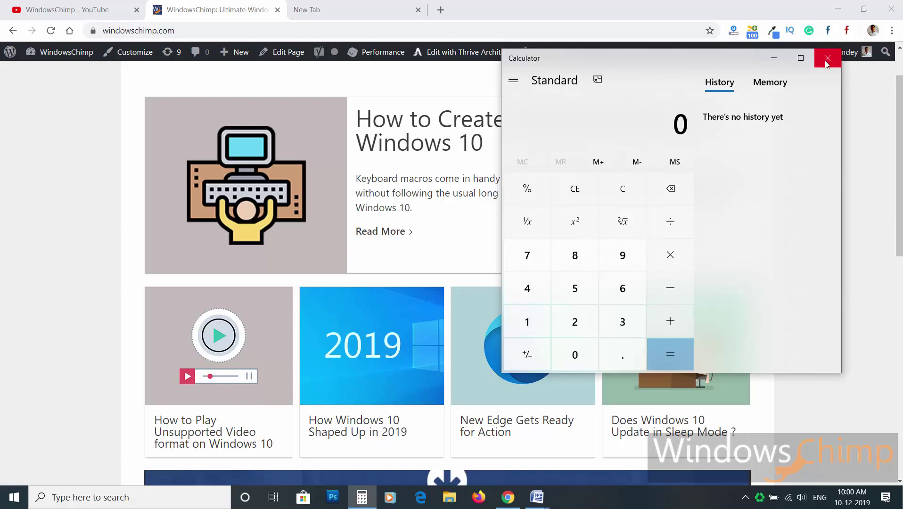
Launch Calculator from the taskbar
click(821, 57)
mouse_move(820, 58)
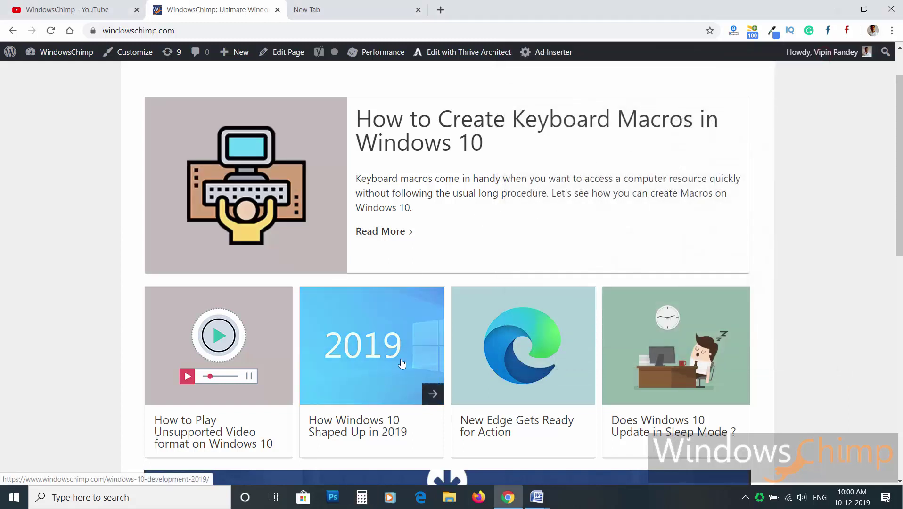
click(362, 497)
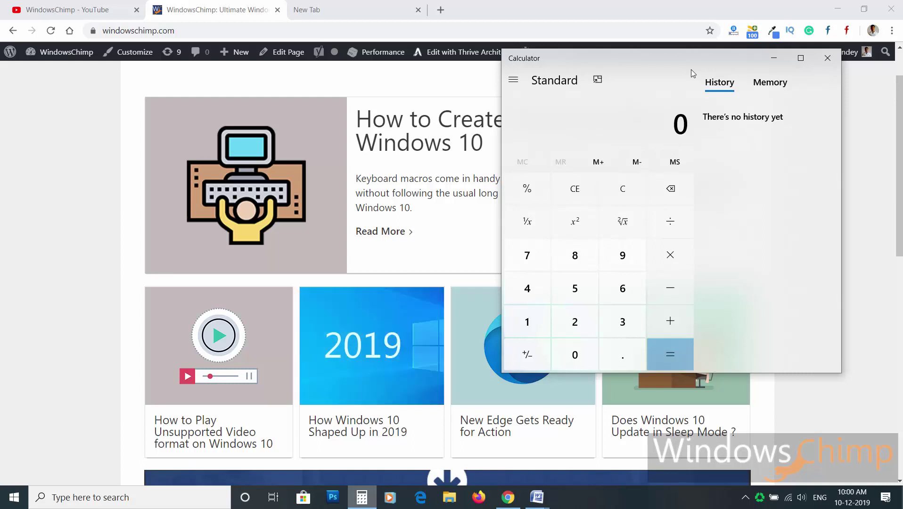
Open a second Calculator instance with Win+Shift+3 and nudge its window slightly right
key(shift)
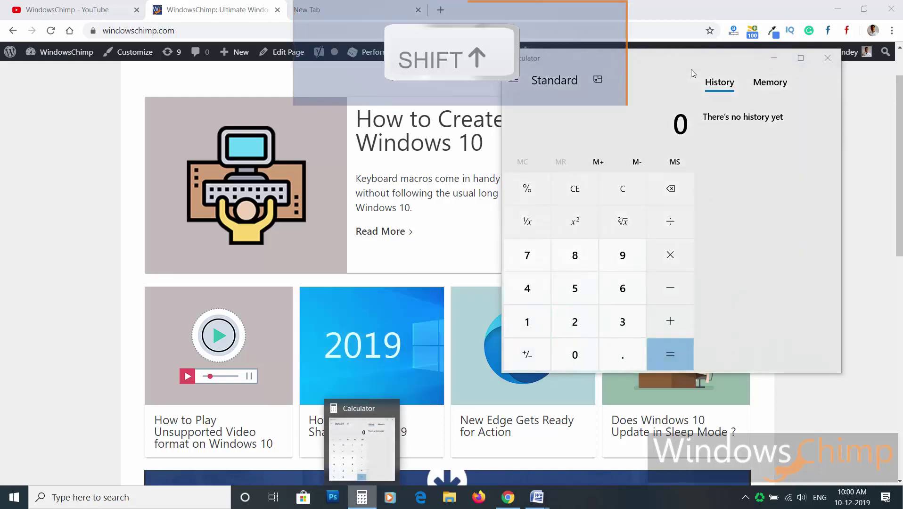
key(super+shift+3)
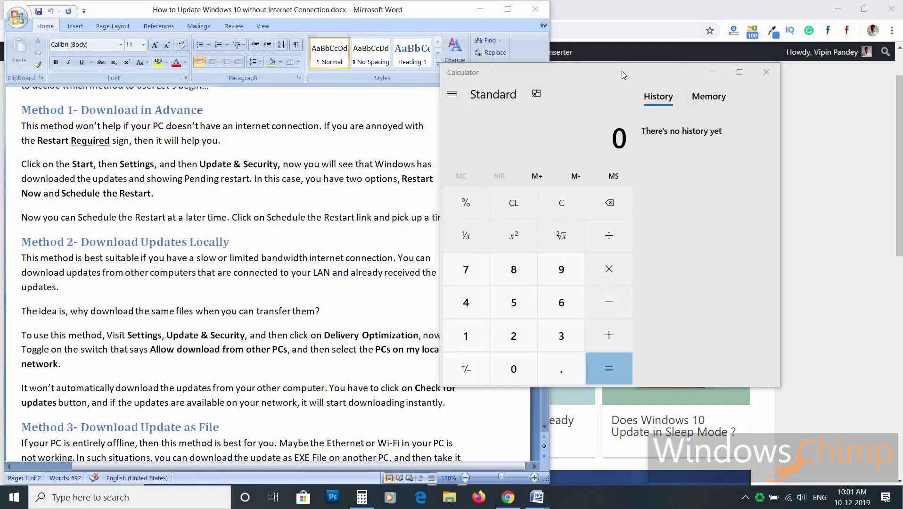
click(622, 73)
mouse_move(622, 74)
mouse_down()
mouse_move(611, 74)
mouse_move(627, 74)
mouse_up()
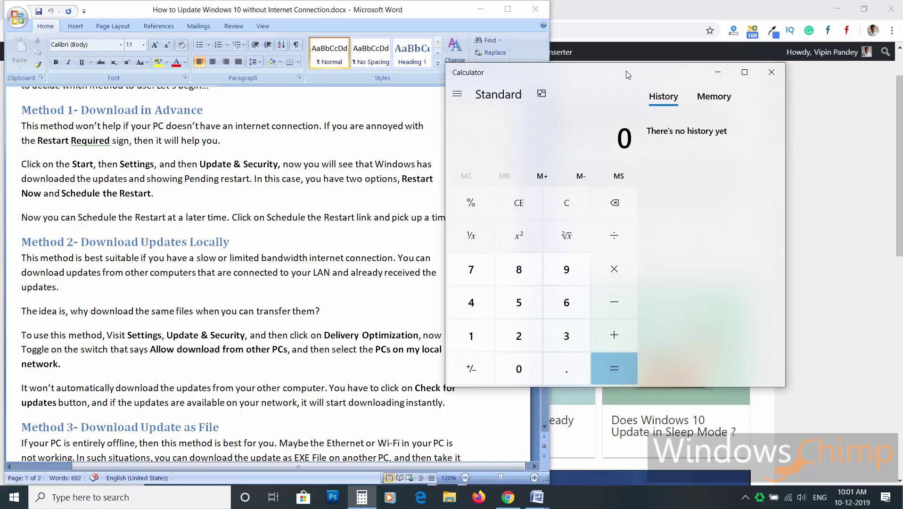
key(super)
Minimize all windows except Calculator with Win+Home, restore them, then drag Calculator left
key(super+Home)
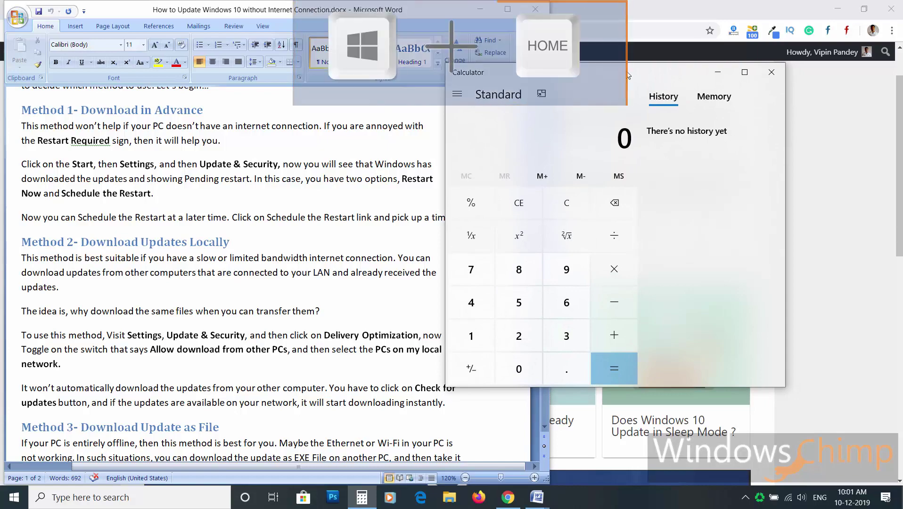
key(super+Home)
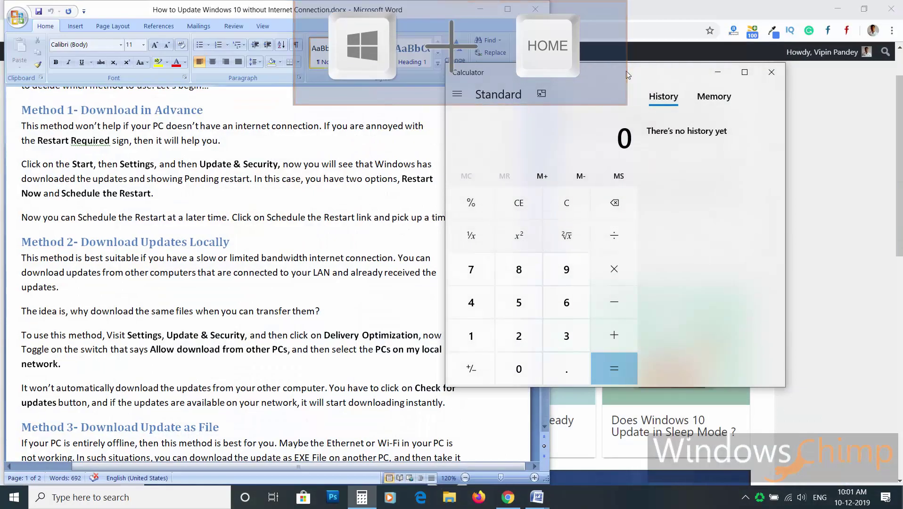
key(super+Home)
key(super+Home)
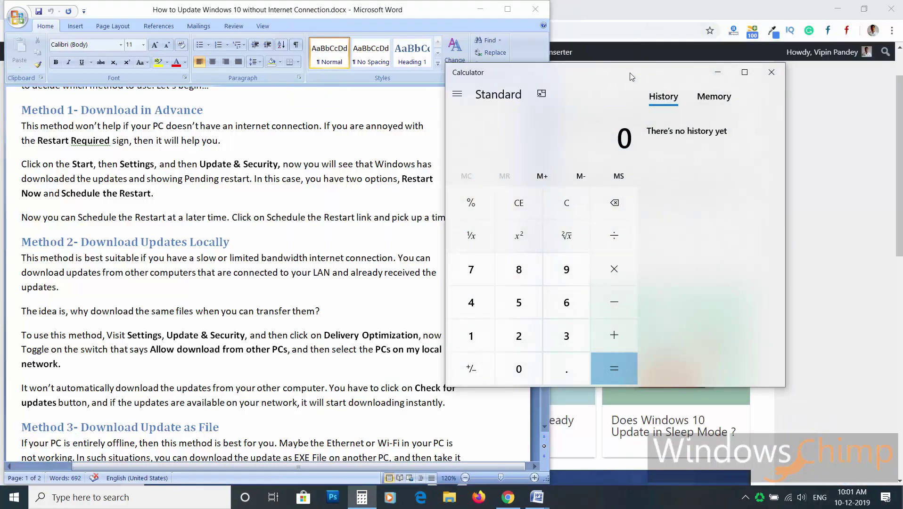
drag(630, 73, 601, 71)
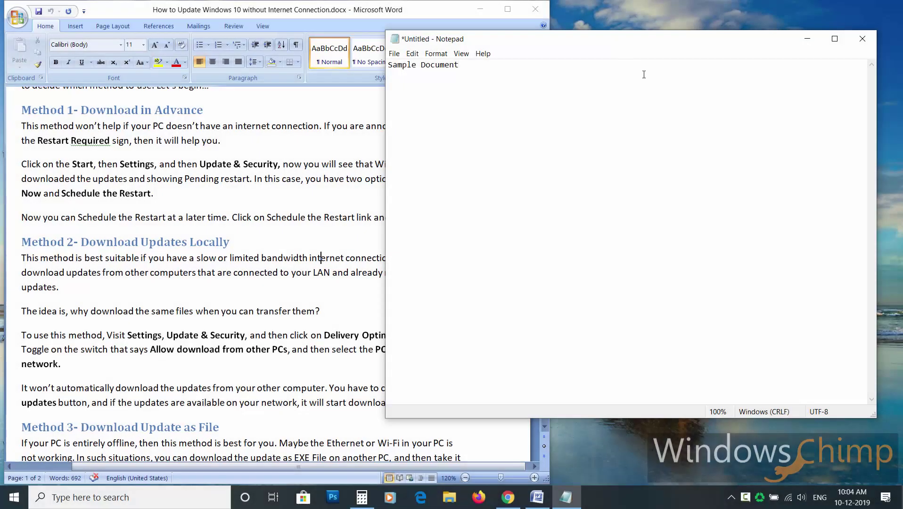
Maximize the Notepad window with Win+Up and restore it with Win+Down, twice
key(super+Up)
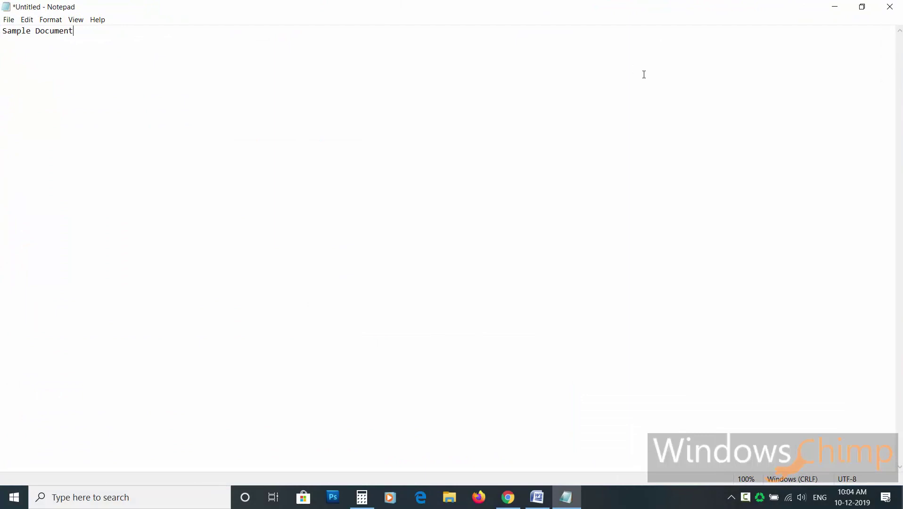
key(super+Down)
key(super+Down)
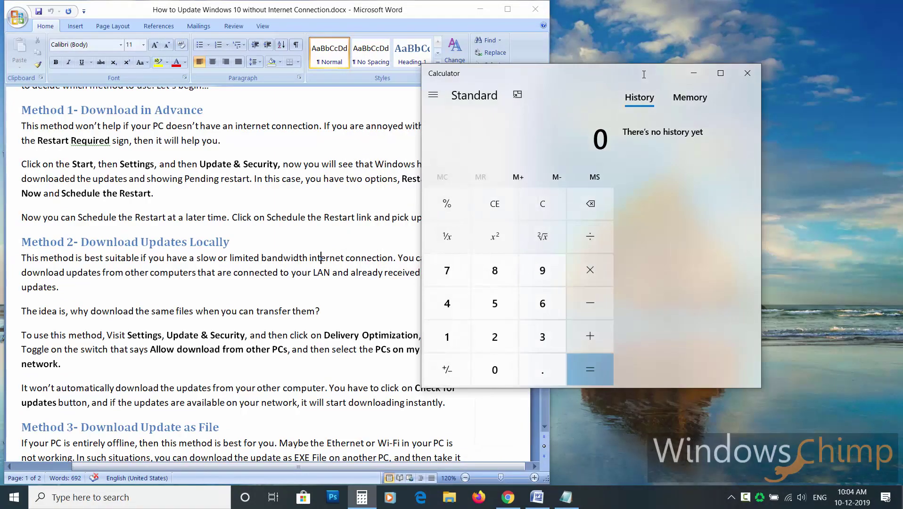
key(super+Up)
key(super+Up)
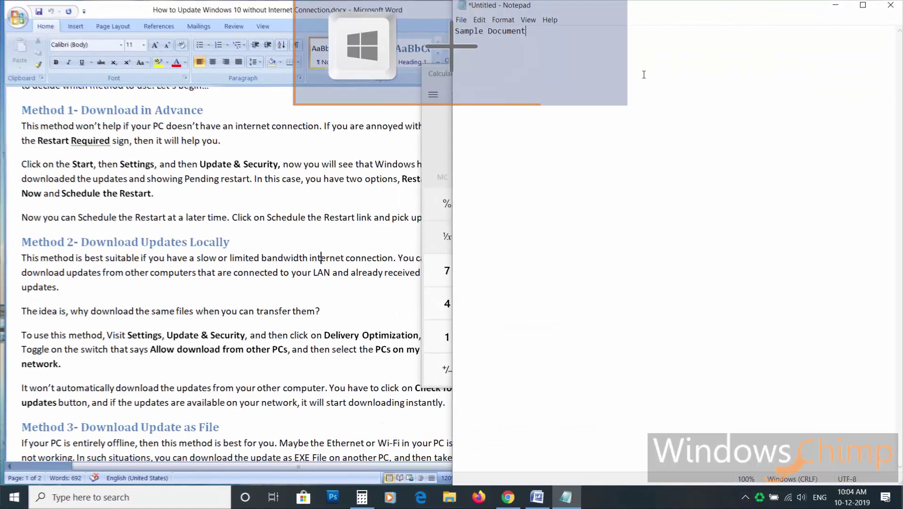
key(super+Down)
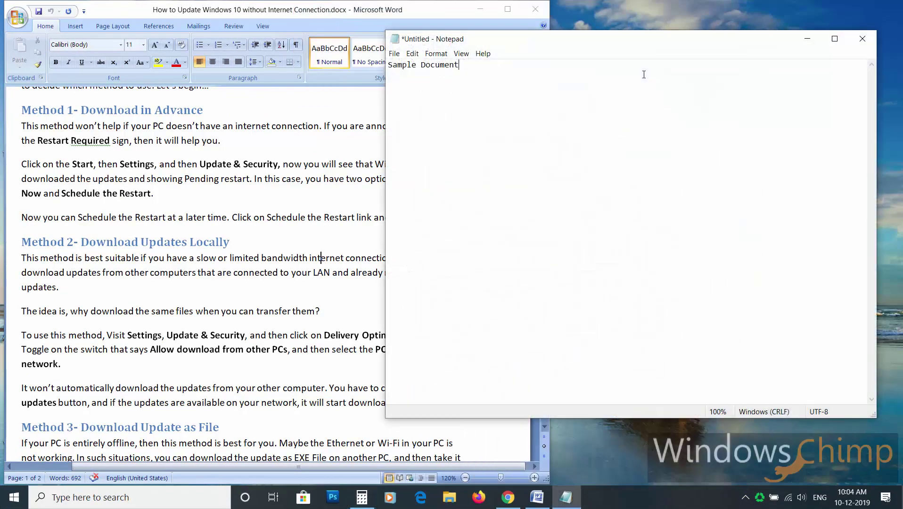
Snap Notepad to the right half, top-right quarter, left half, then top- and bottom-left quarters
key(super+Right)
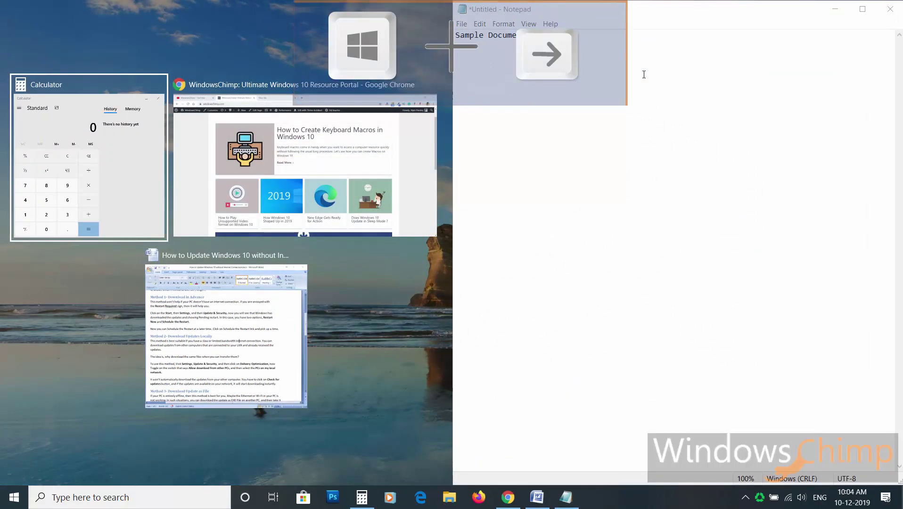
click(616, 122)
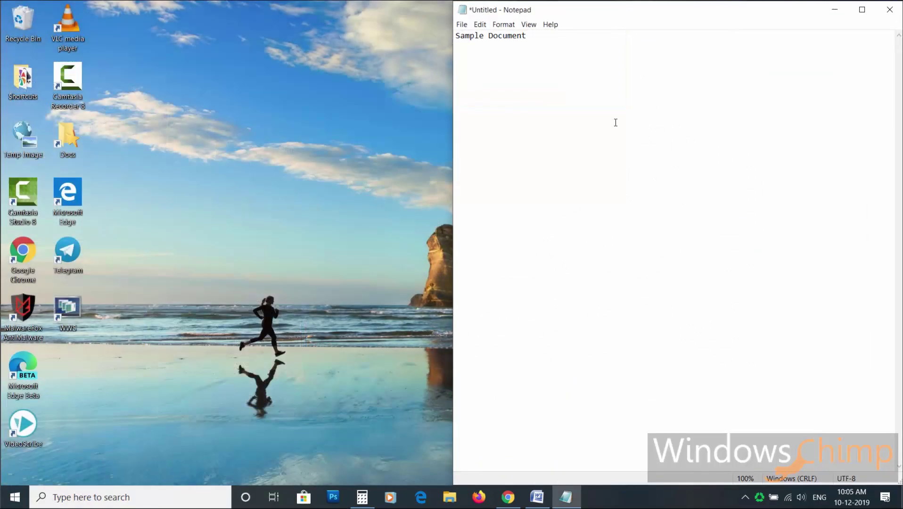
key(super+Up)
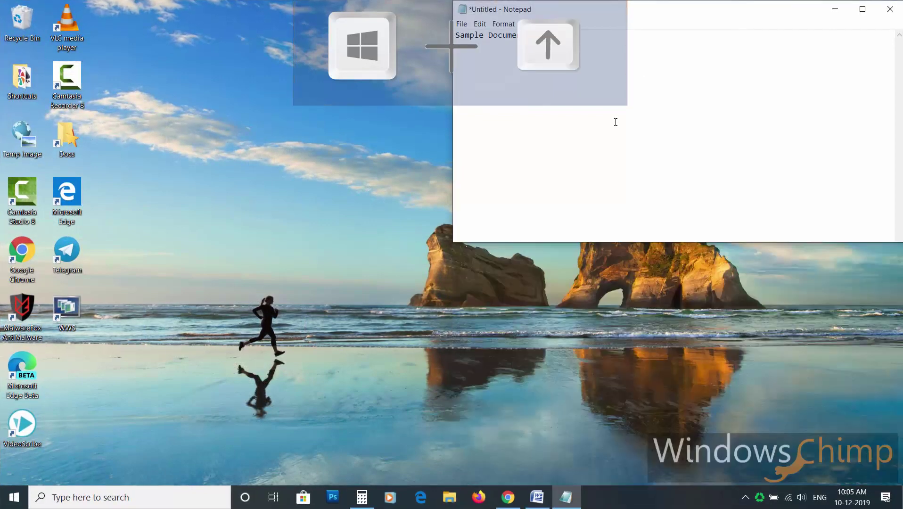
key(super+Down)
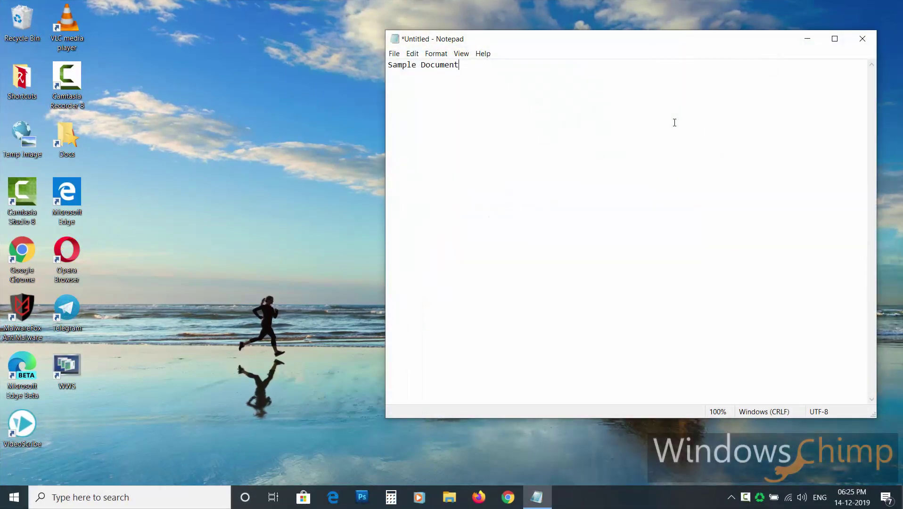
key(super+Left)
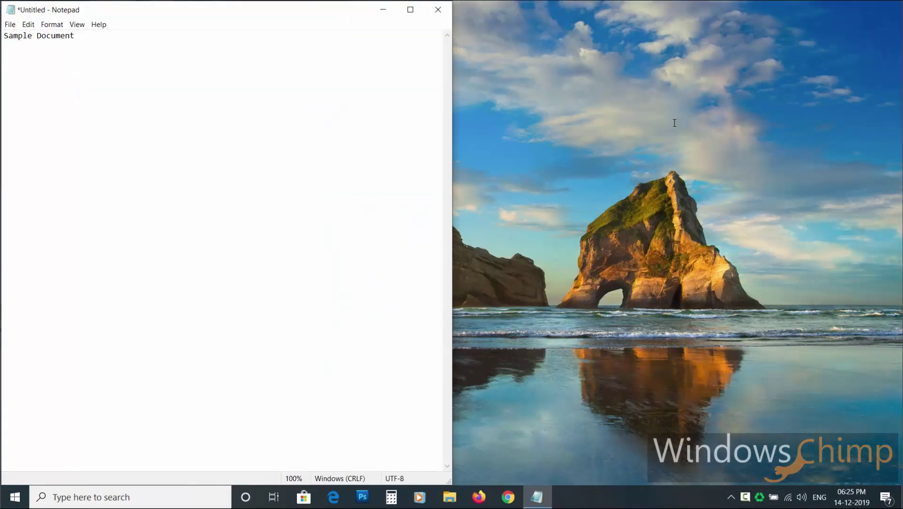
key(super+Up)
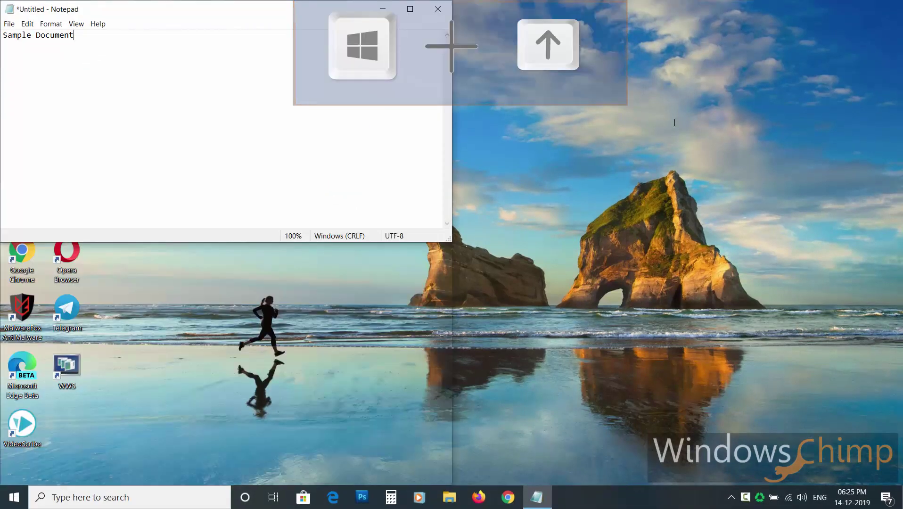
key(super+Down)
key(super+Down)
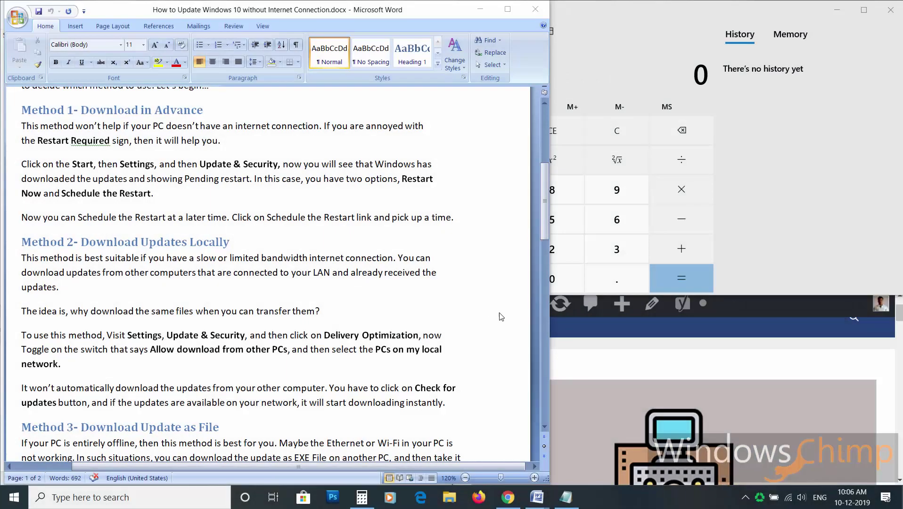
Cascade all open windows from the taskbar menu, then undo the cascade
right_click(610, 502)
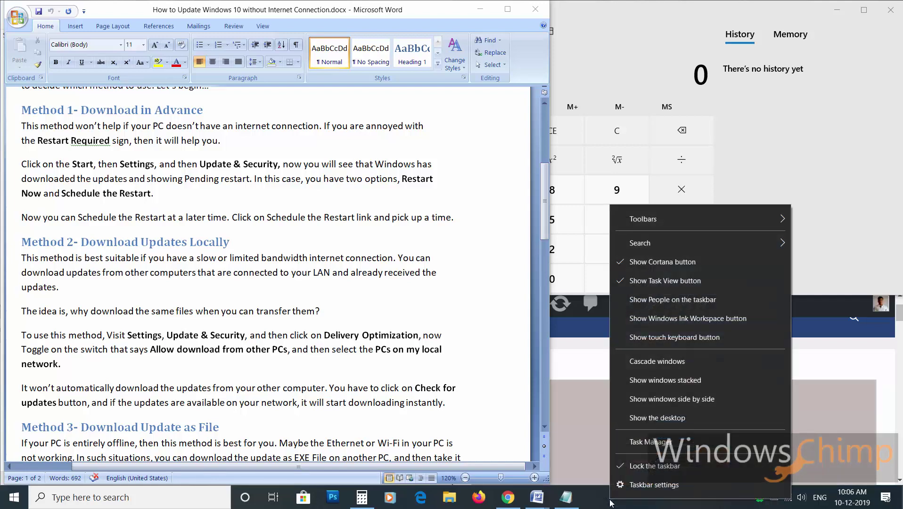
key(d)
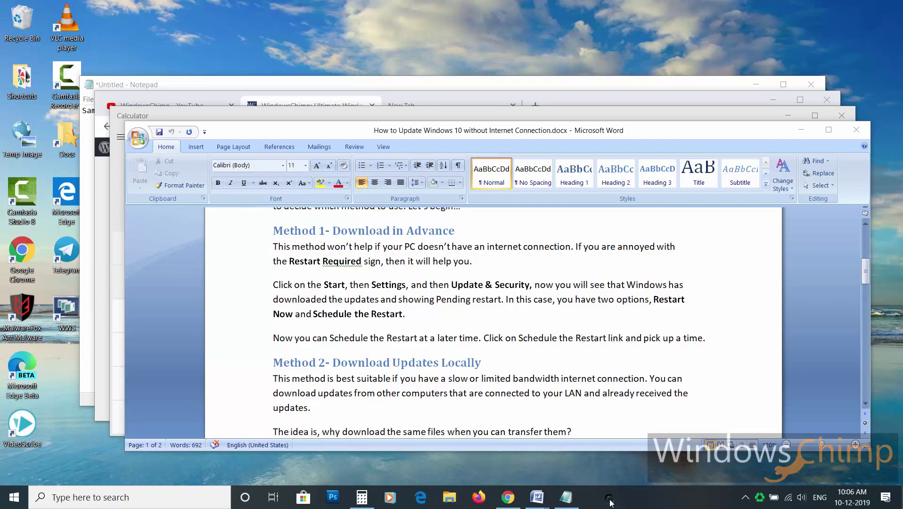
right_click(611, 502)
key(u)
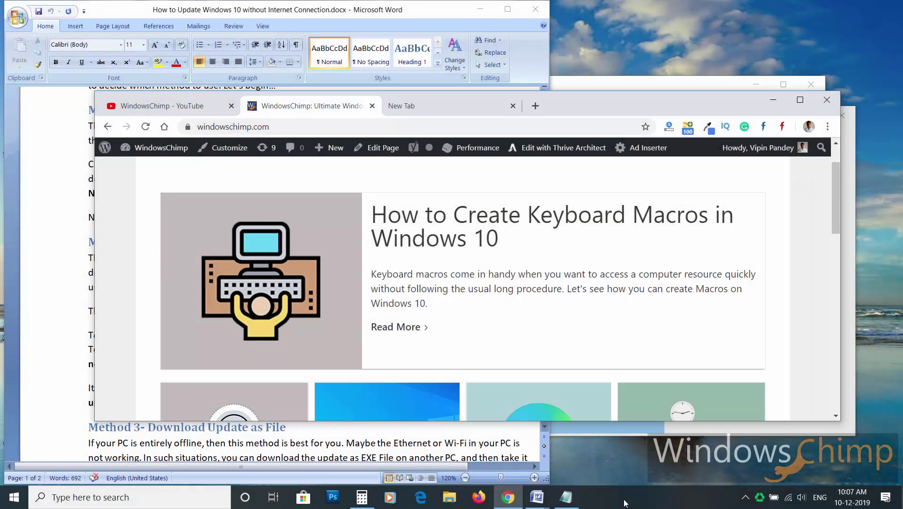
Show all windows stacked from the taskbar menu, then undo the stacking
right_click(625, 503)
key(e)
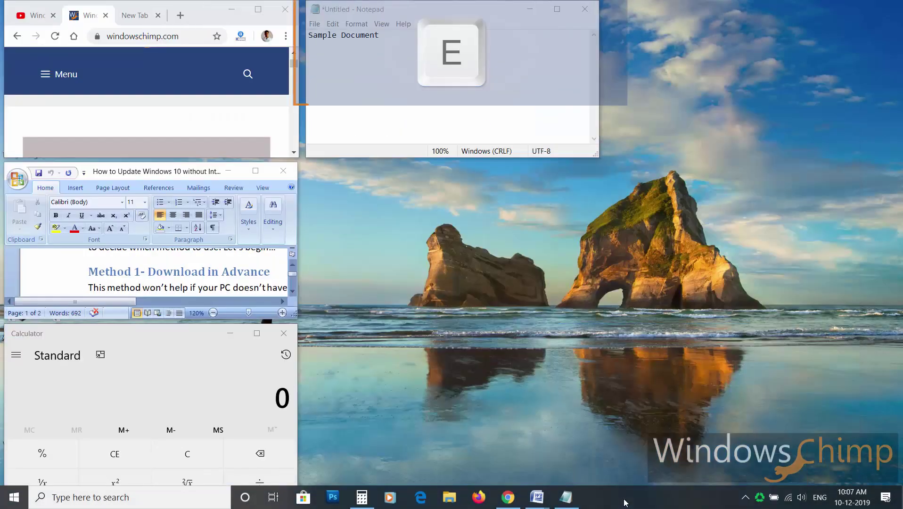
right_click(626, 503)
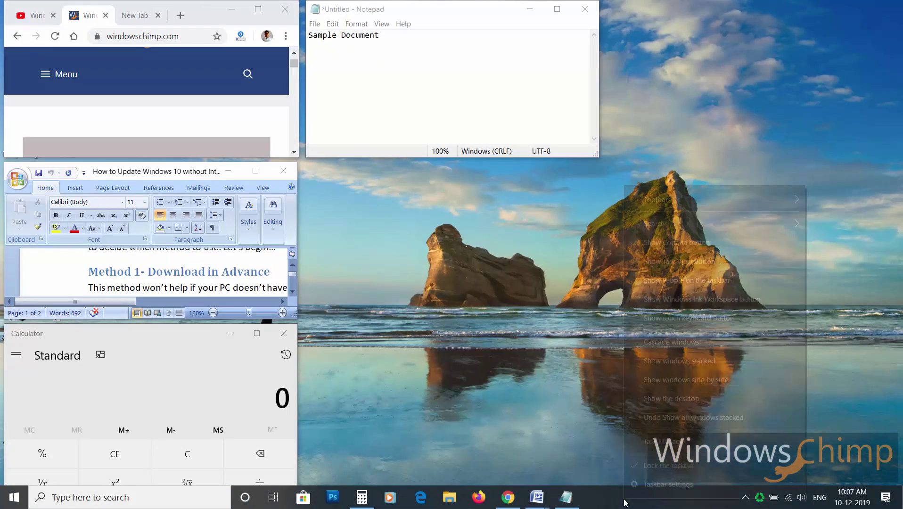
key(u)
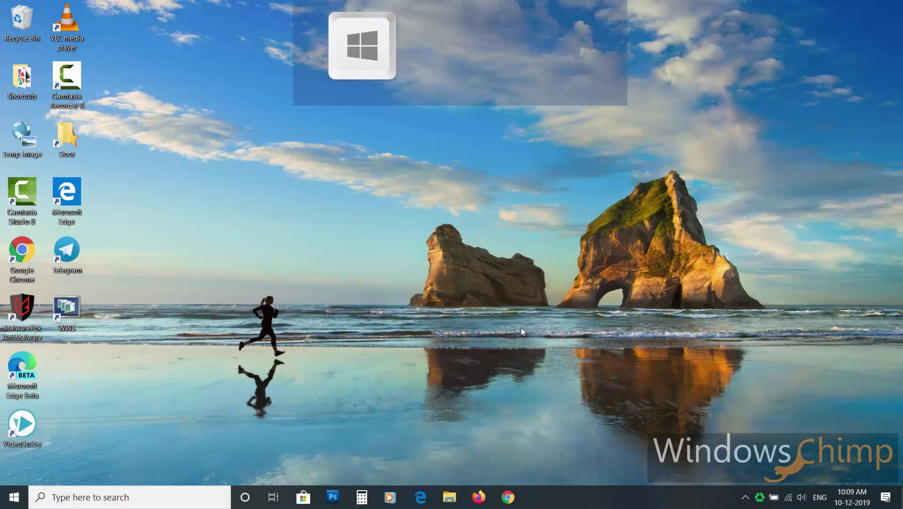
Open File Explorer at Quick access and search it for 'file' using Ctrl+E
key(super+e)
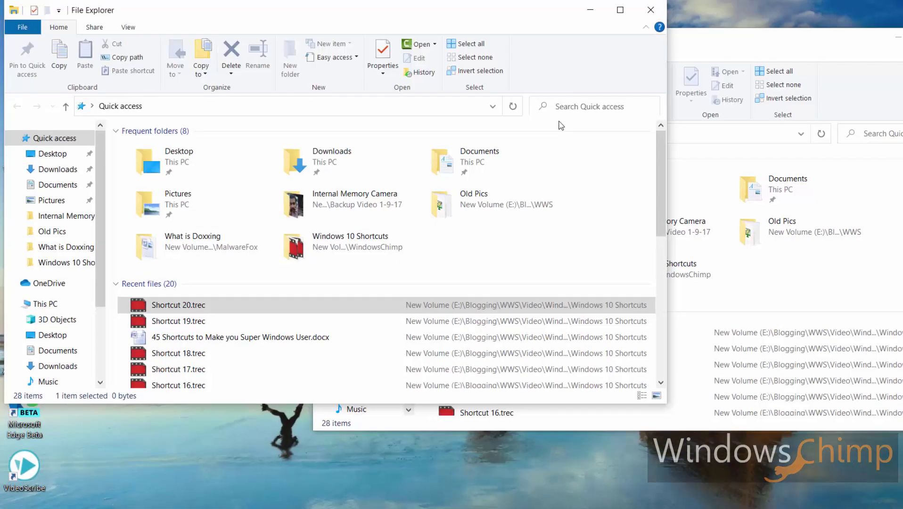
key(ctrl+e)
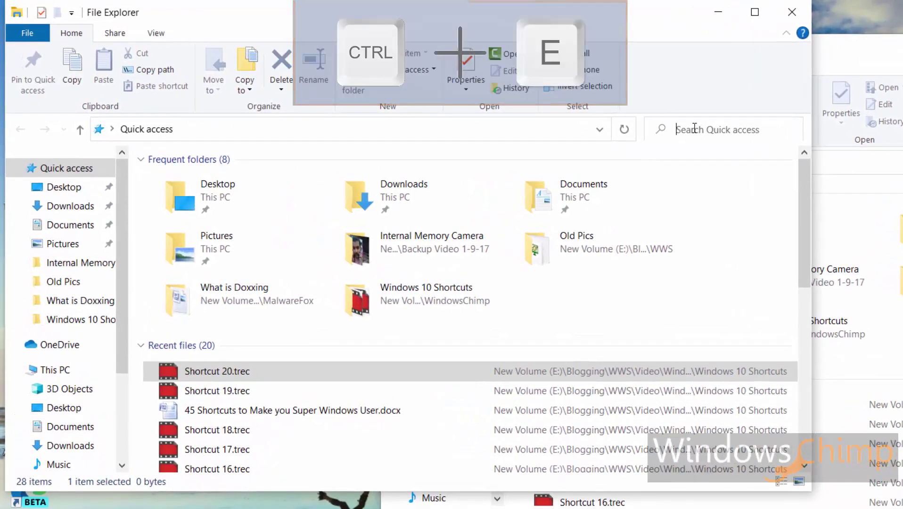
text(file)
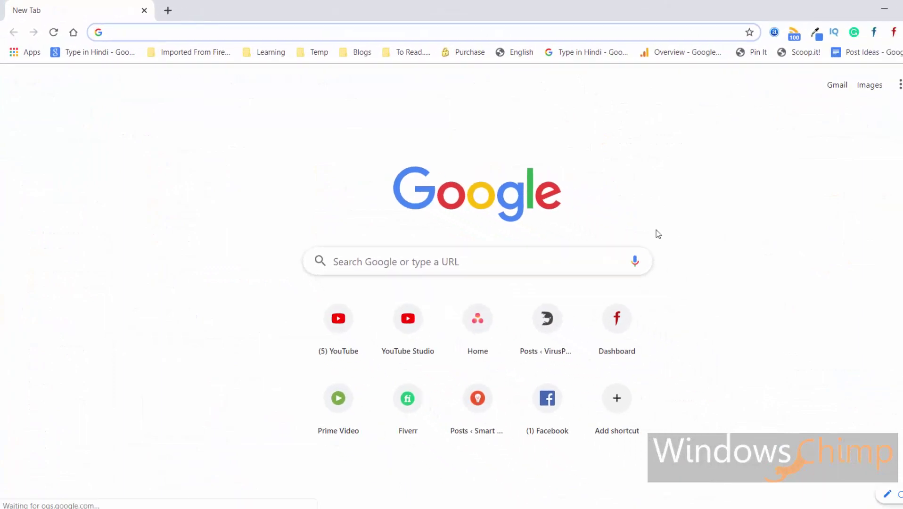
Search 'windowschi' from Chrome's address bar, then create a new folder in Windows 10 Shortcuts
key(ctrl+e)
text(win)
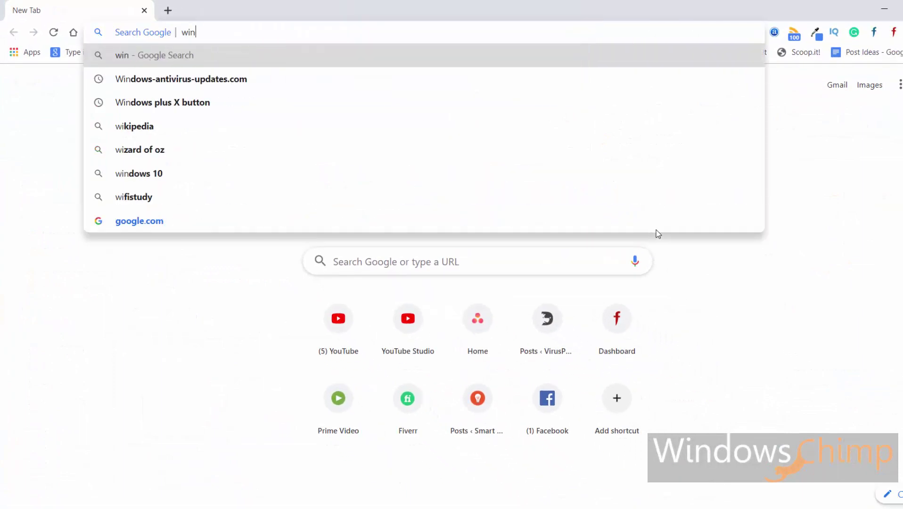
text(dowschi)
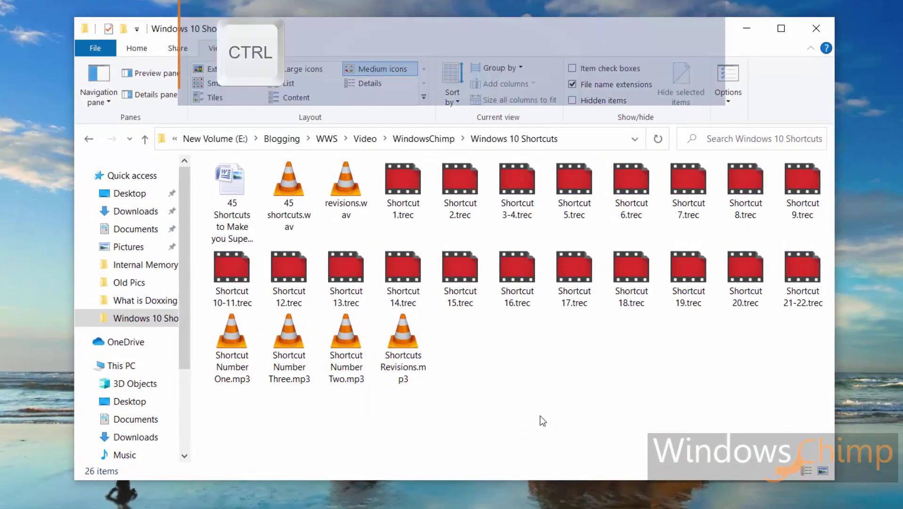
key(ctrl+shift+n)
text(T)
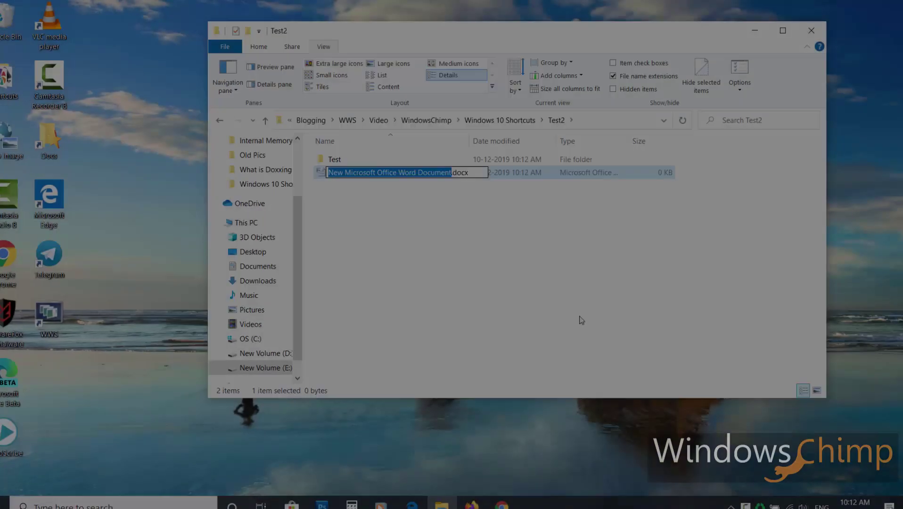
Create a new blank Microsoft Office PowerPoint Presentation in the Test2 folder
click(519, 290)
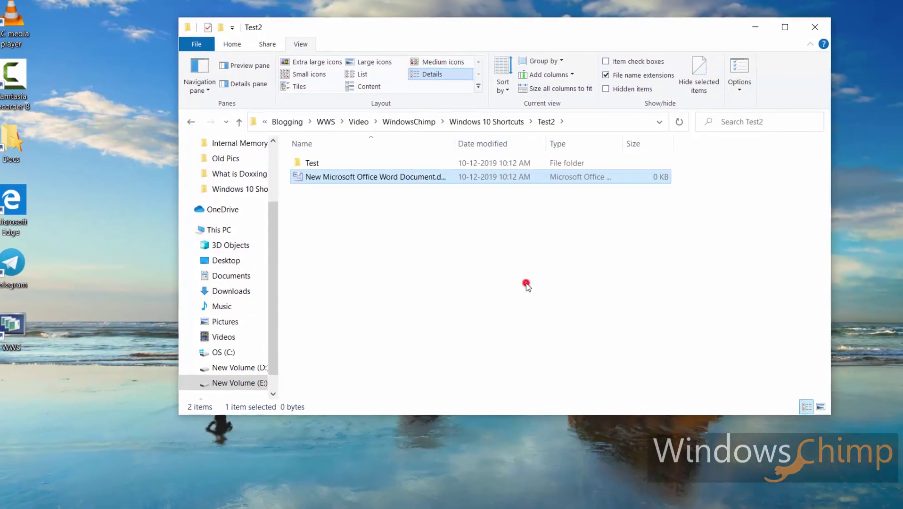
right_click(479, 277)
key(w)
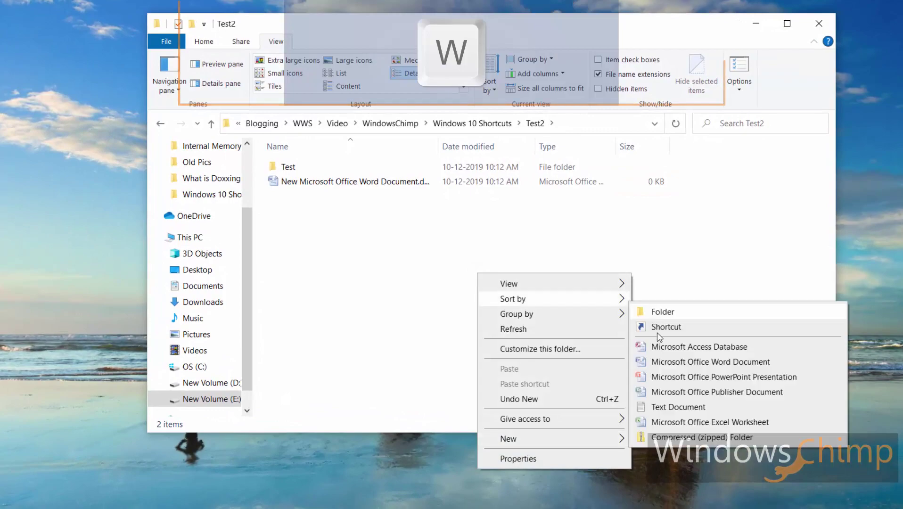
click(724, 378)
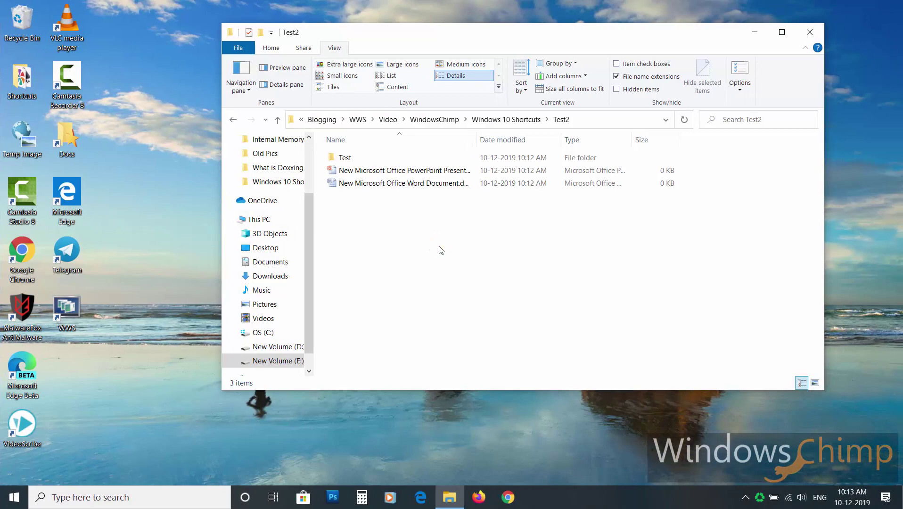
Go back to Windows 10 Shortcuts with Alt+Left and forward into Test2 with Alt+Right
key(alt)
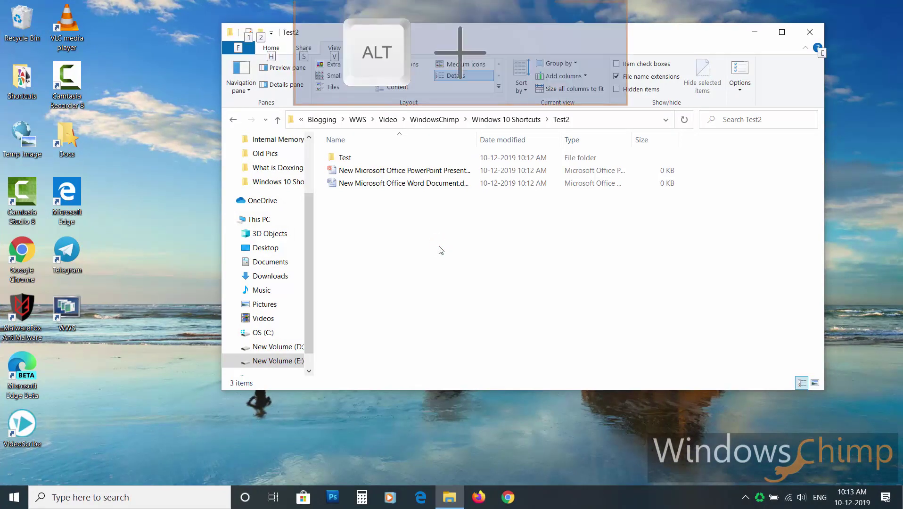
key(alt+Left)
key(alt+Right)
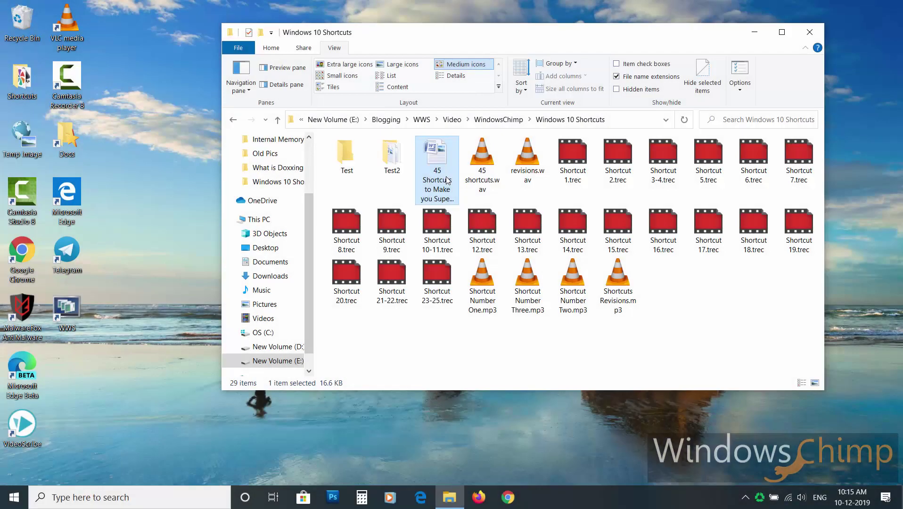
key(alt)
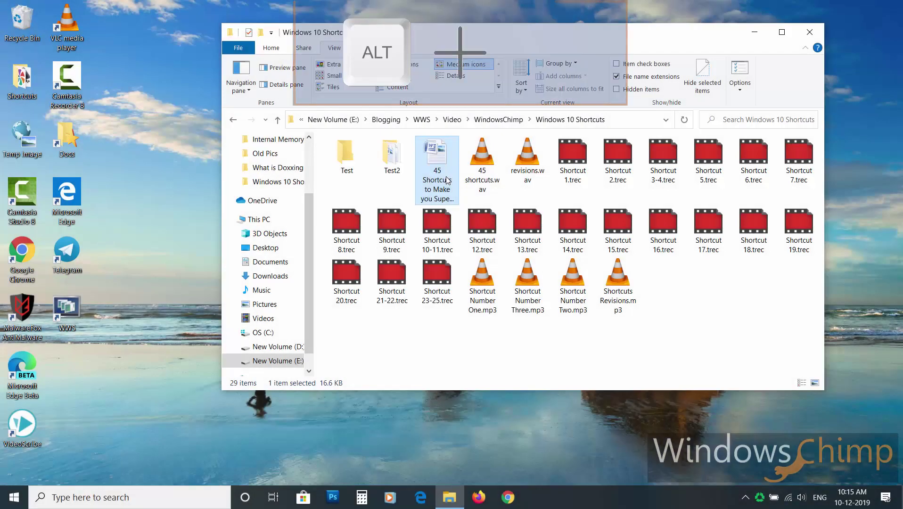
Preview the 45 Shortcuts document with Alt+P, then view 45 shortcuts.wav properties (127 MB)
key(alt+p)
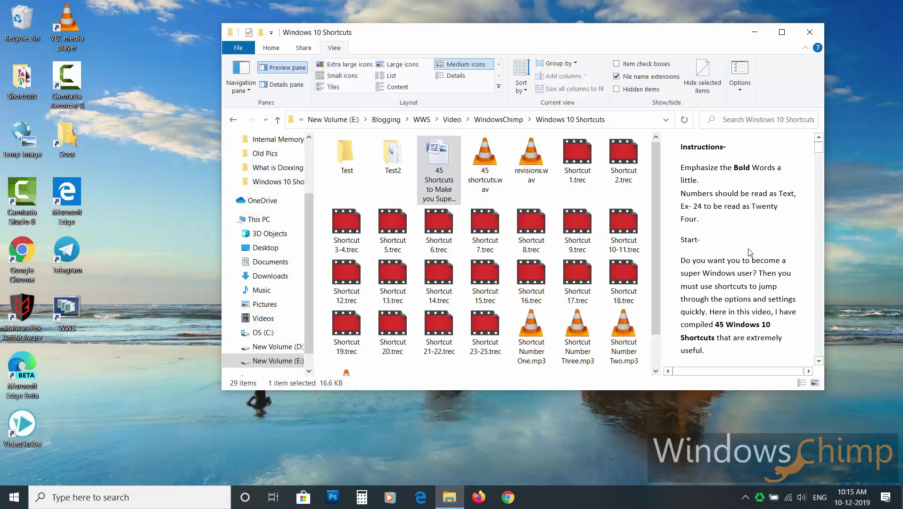
scroll(745, 255, down, 15)
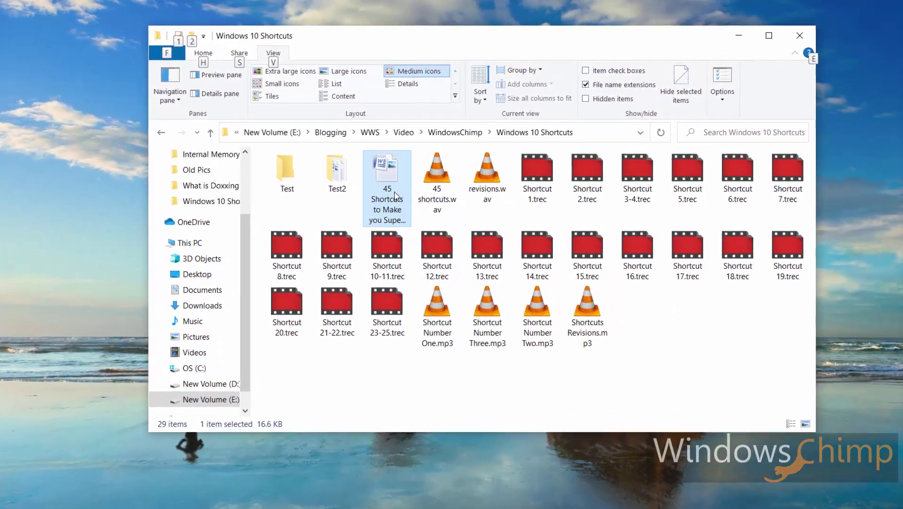
click(442, 177)
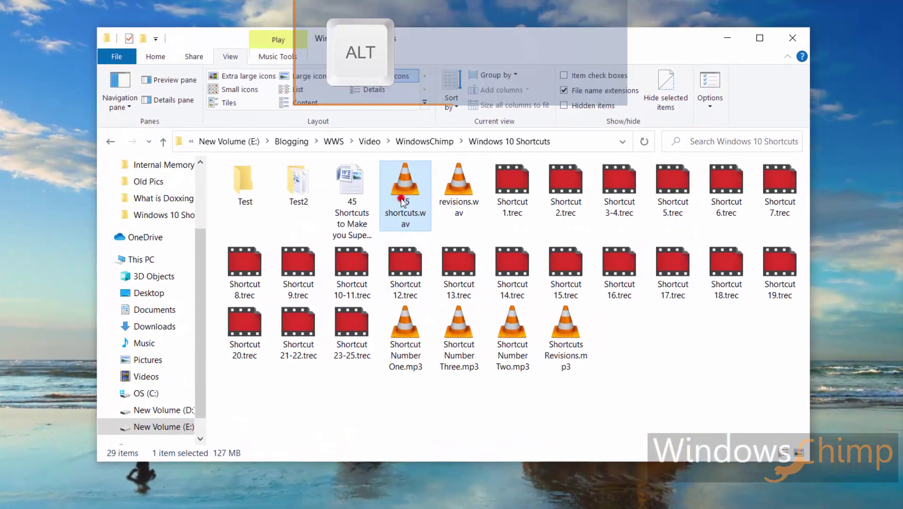
alt+double_click(397, 193)
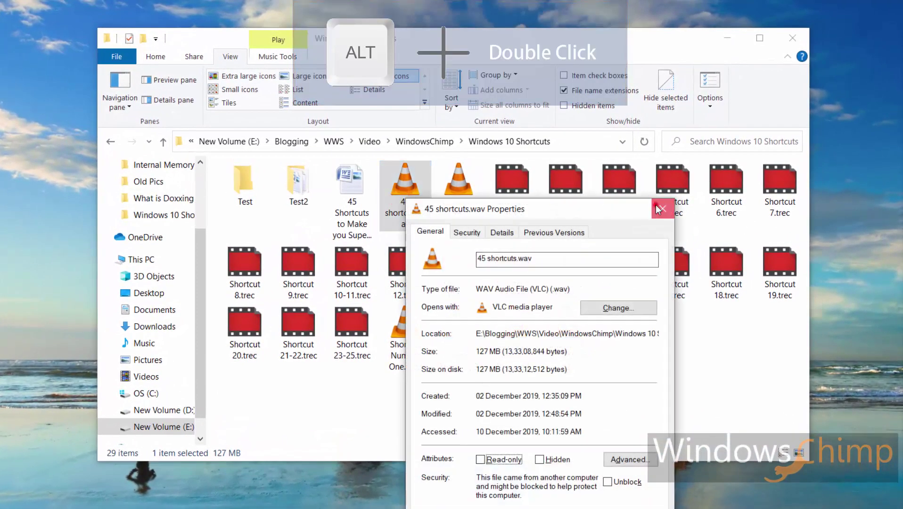
click(659, 209)
alt+double_click(461, 193)
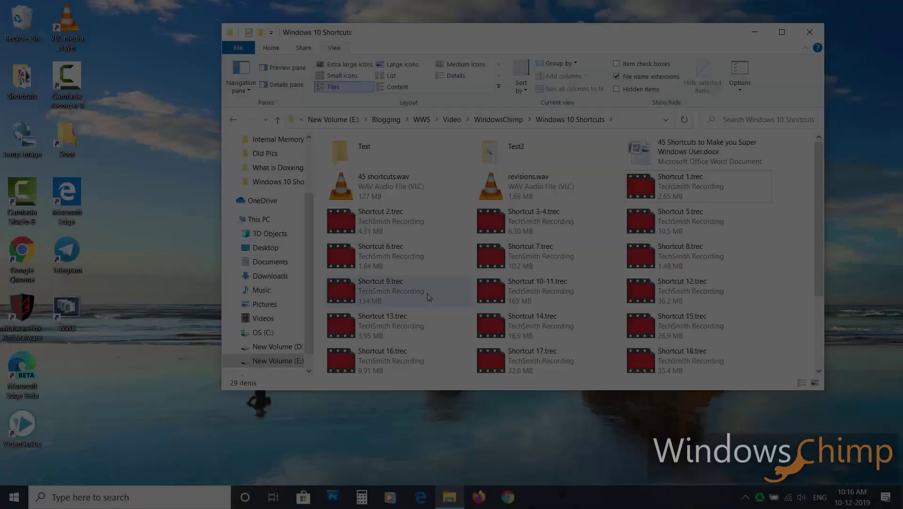
Cycle File Explorer's icon sizes with Ctrl+scroll, then start a new blank Word document
ctrl+scroll(429, 297, up, 4)
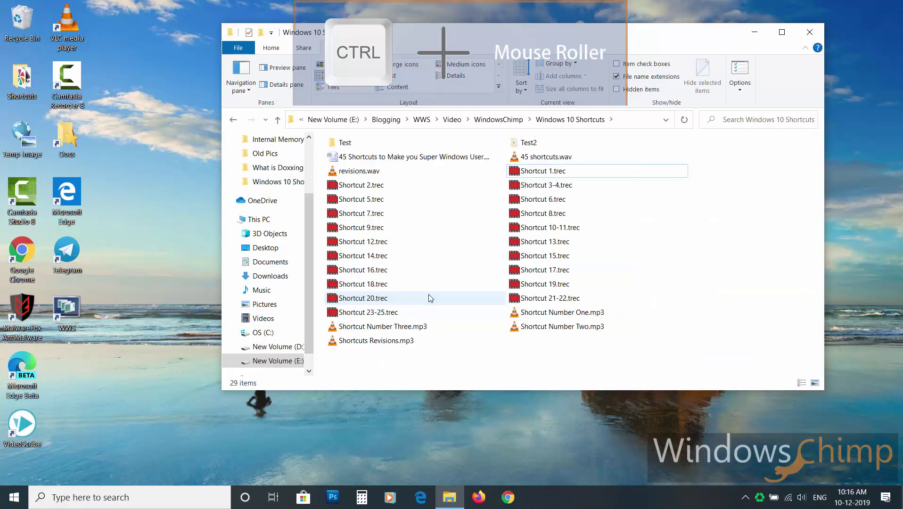
ctrl+scroll(429, 297, up, 2)
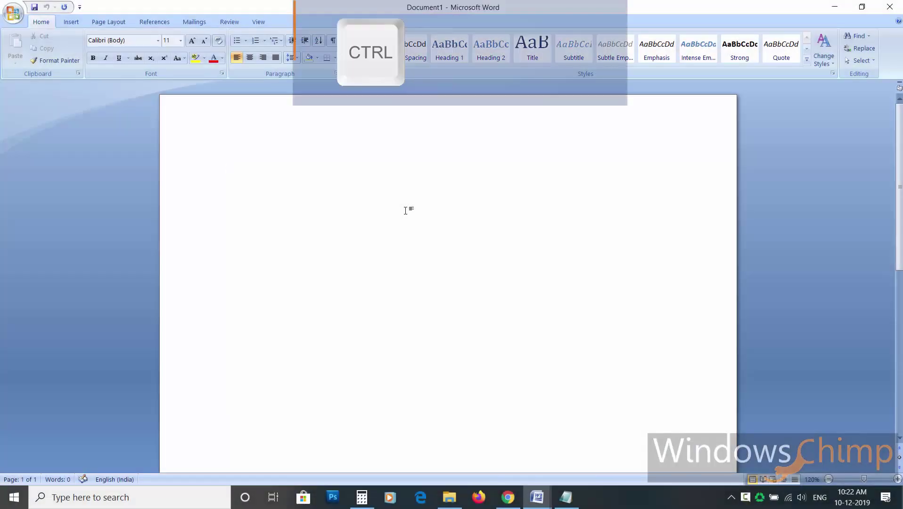
key(ctrl+n)
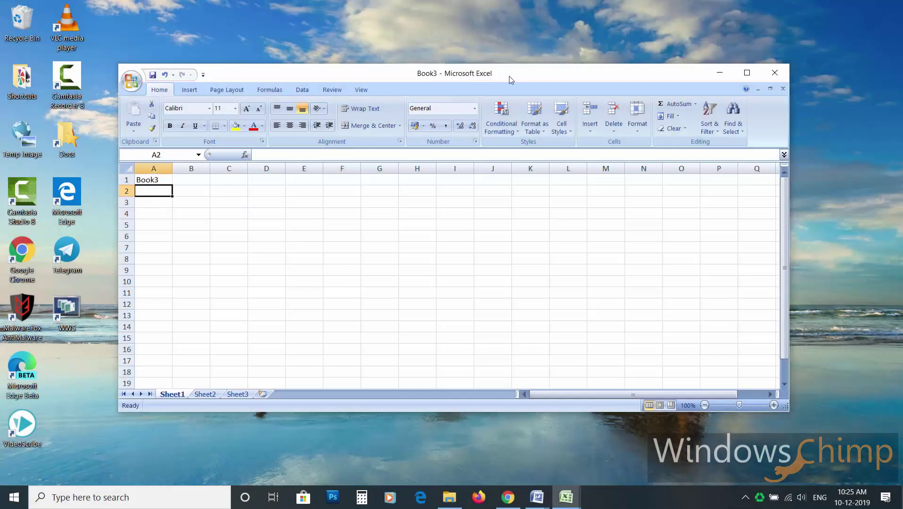
Show the Alt+Tab window switcher, then move forward and back between Excel workbooks Book3, Book2 and Book1
key(alt+Tab)
key(alt+Tab)
key(alt+Tab)
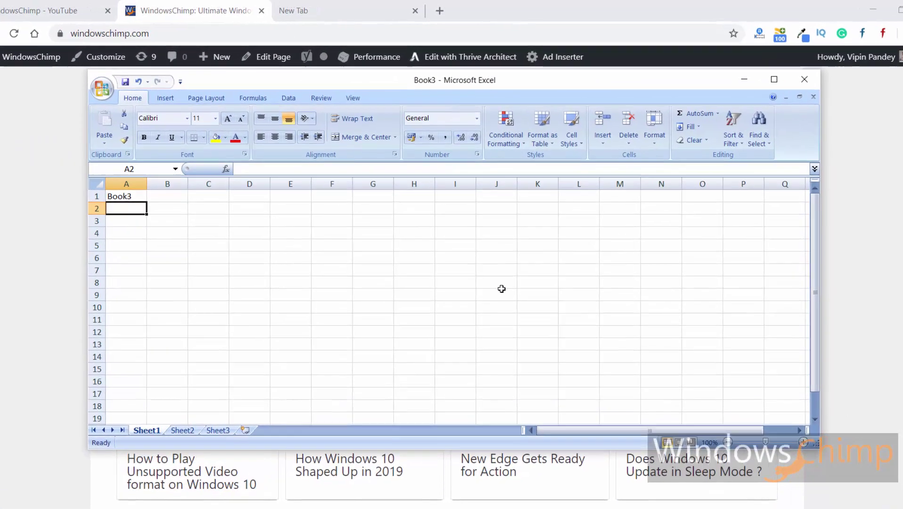
key(ctrl+F6)
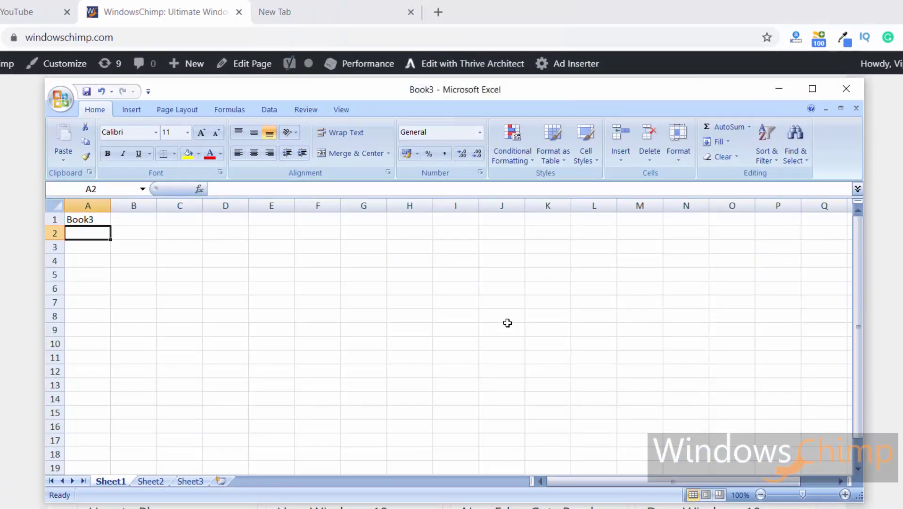
key(ctrl+shift+F6)
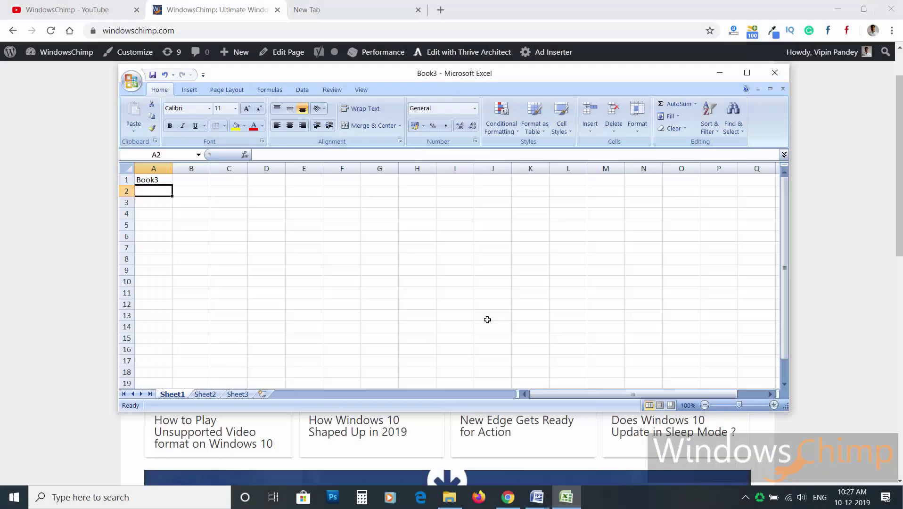
Close workbooks Book3, Book2 and Book1 one by one, answering No to saving changes
key(alt)
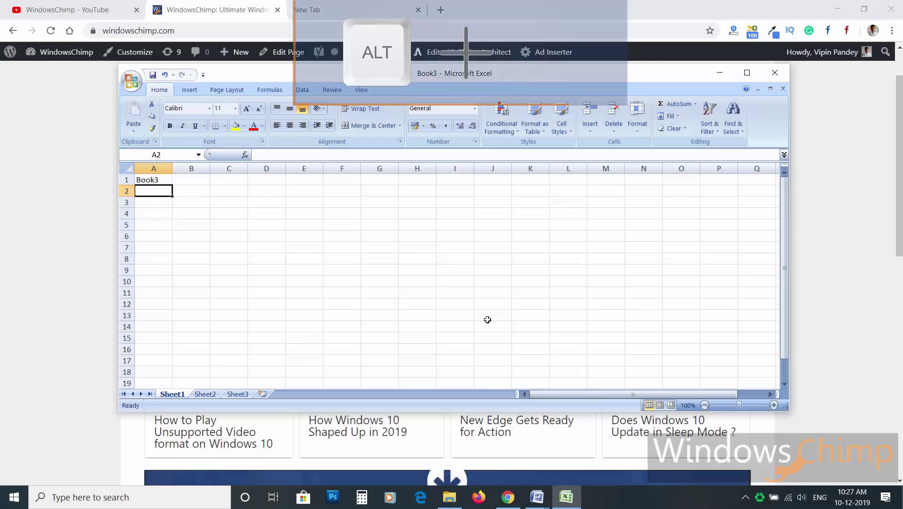
key(alt+F4)
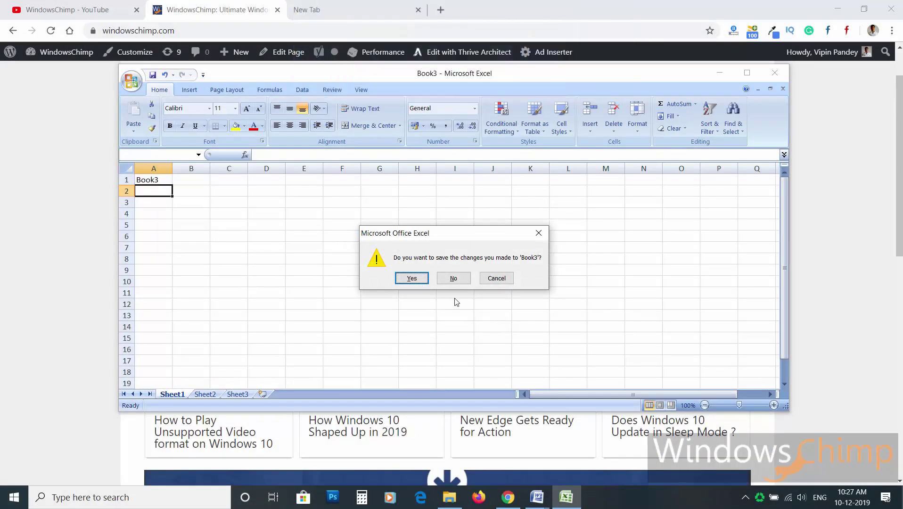
click(454, 279)
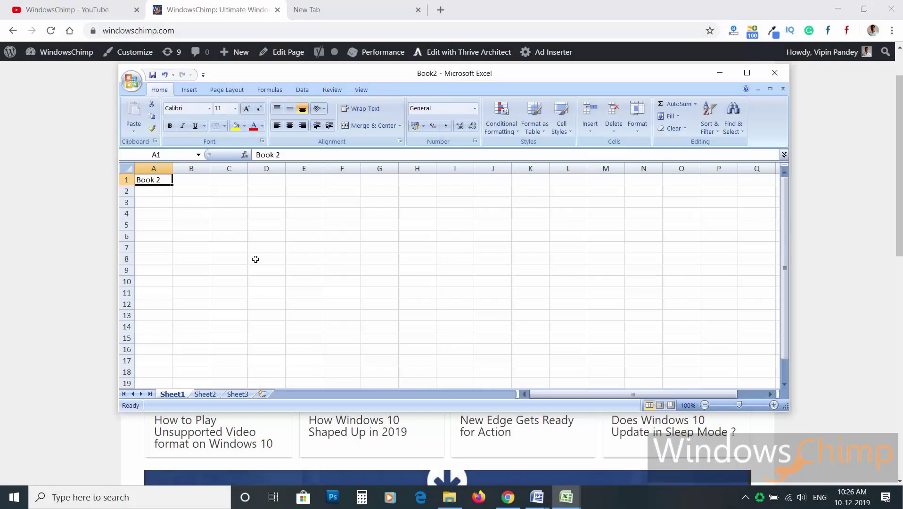
key(ctrl+w)
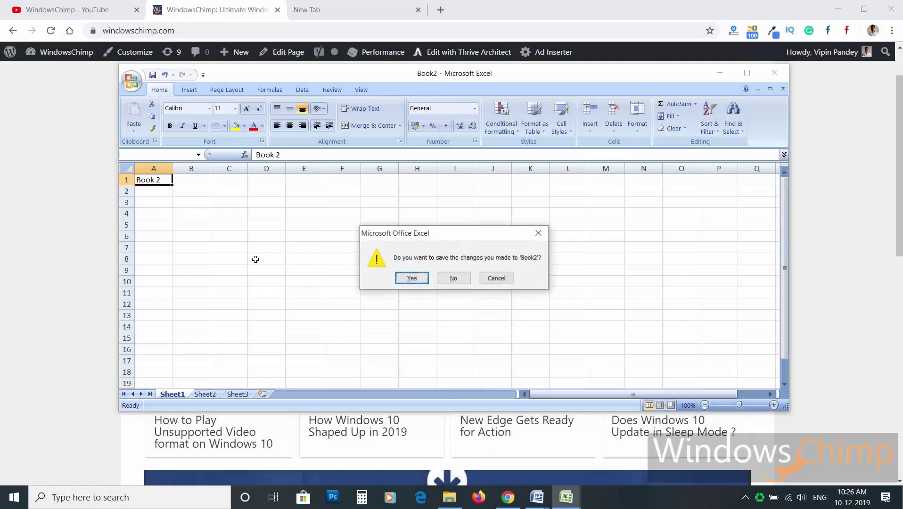
click(465, 280)
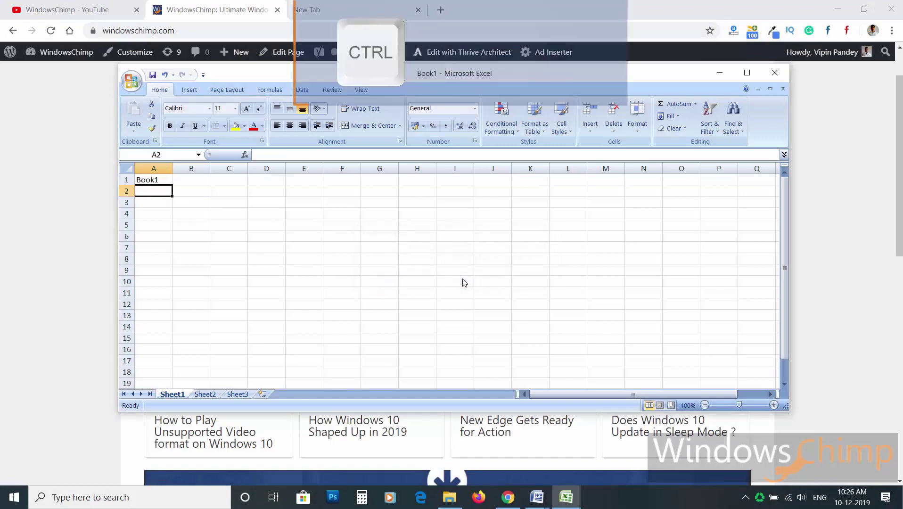
key(ctrl+w)
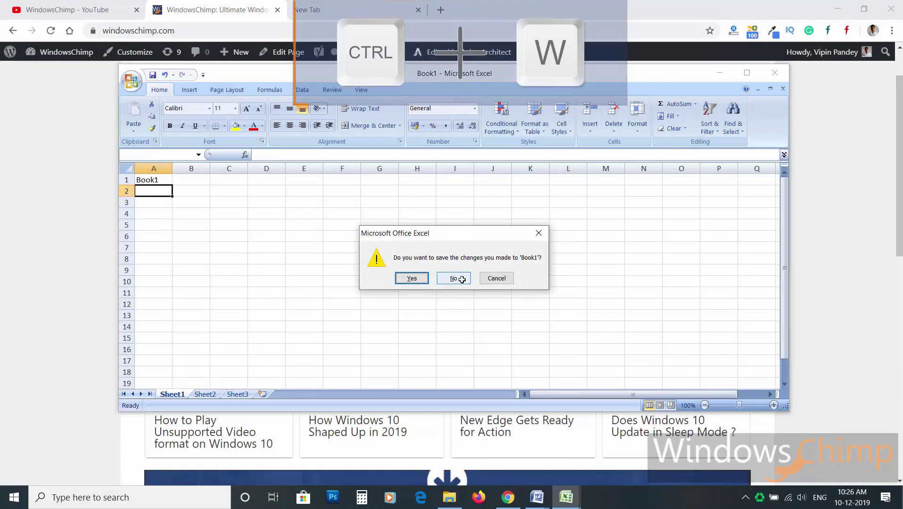
click(462, 279)
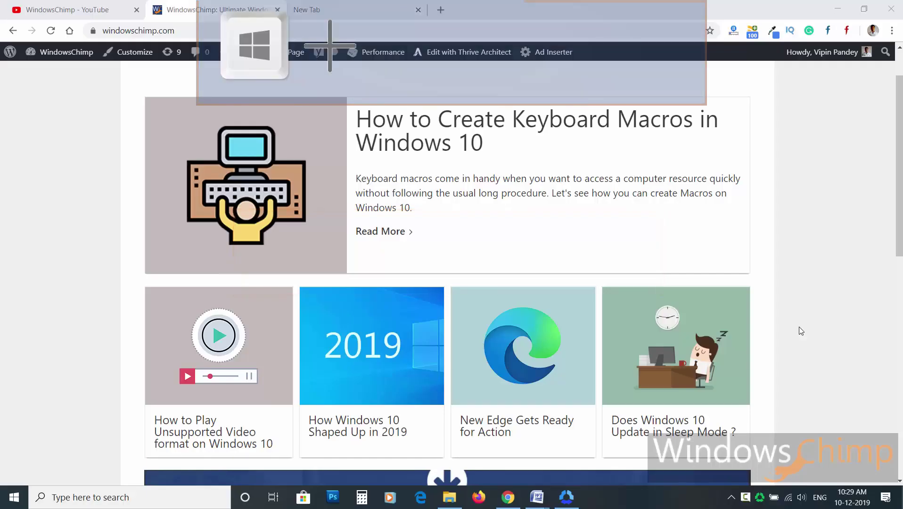
Snip the top part of the web page and open the saved snip from its notification
key(super+shift+s)
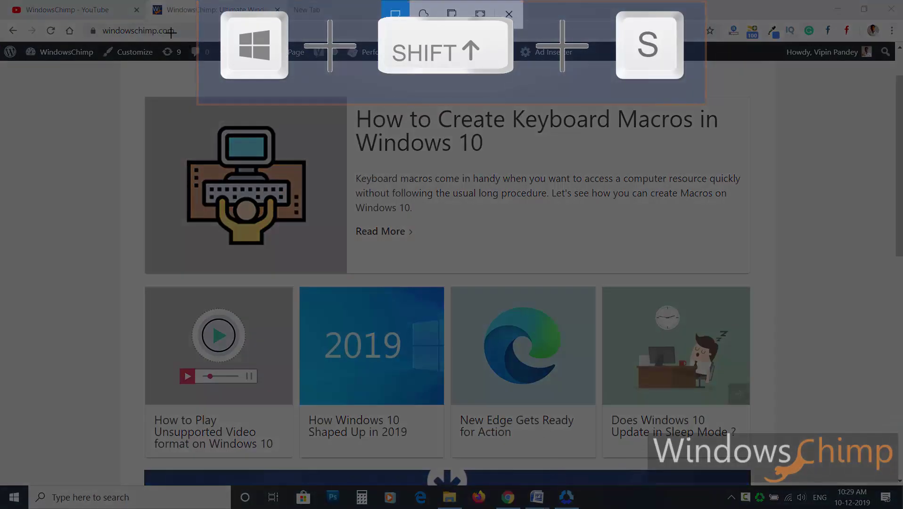
mouse_move(0, 0)
mouse_down()
mouse_move(690, 192)
mouse_move(800, 273)
mouse_up()
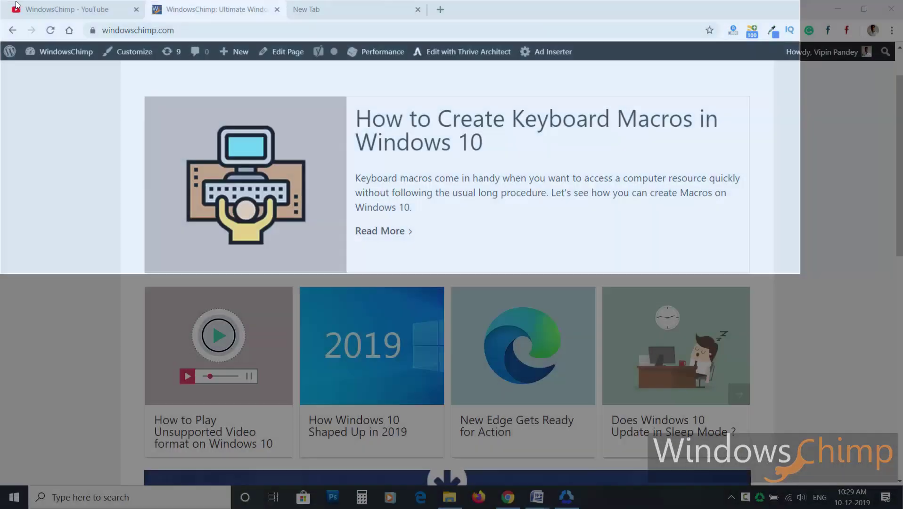
key(super+a)
click(777, 128)
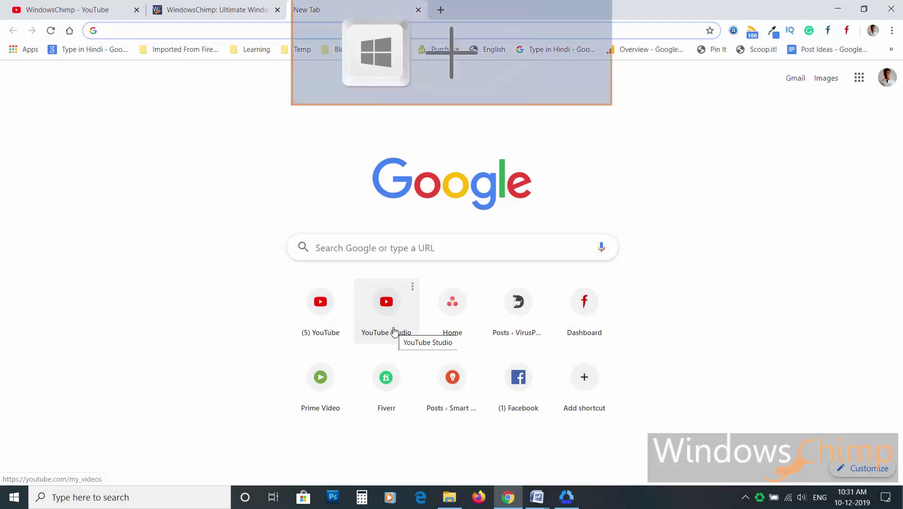
Insert two smiling-face emoji into the address bar using the Win+. emoji picker
key(super+period)
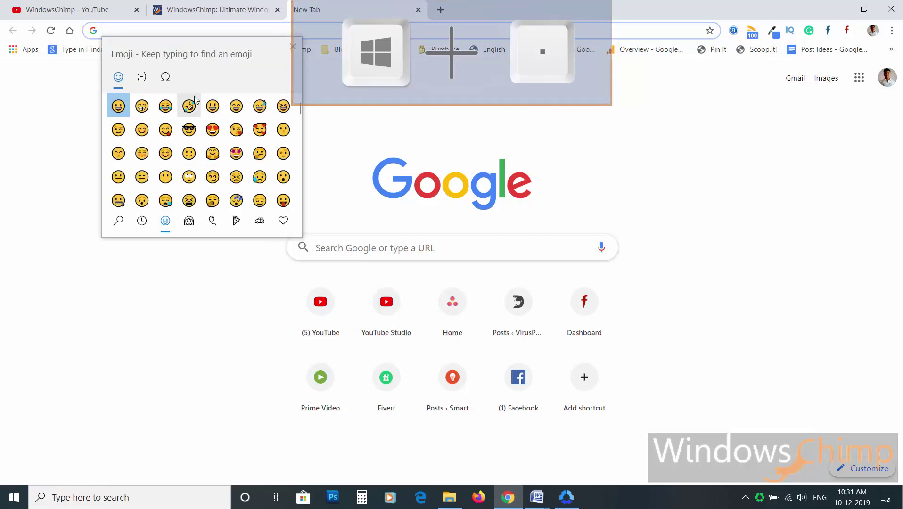
click(148, 133)
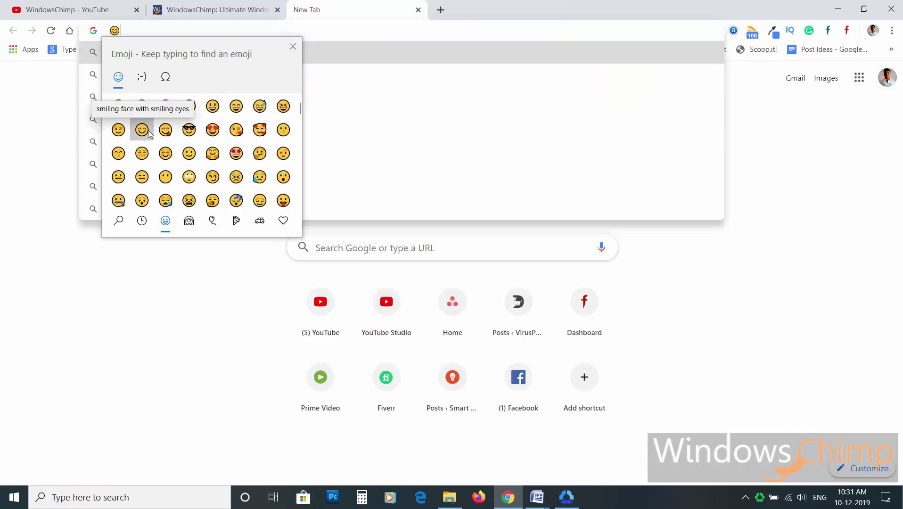
click(139, 135)
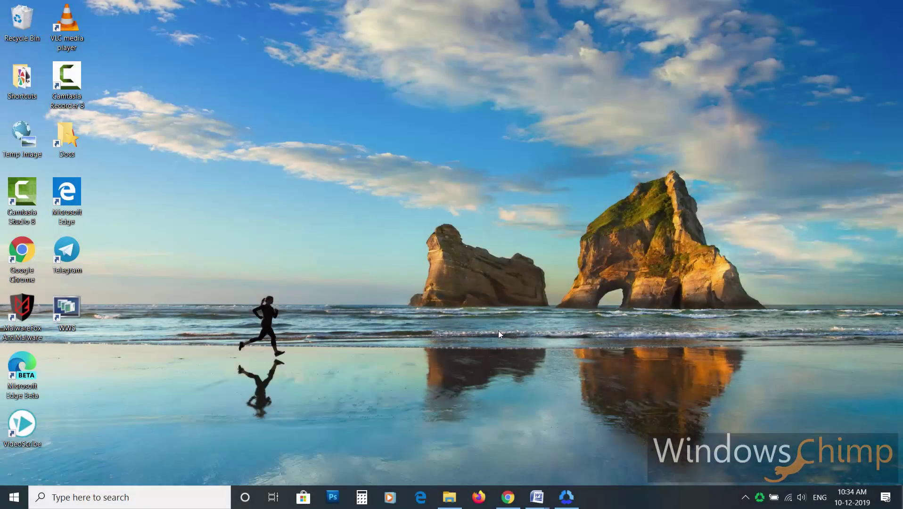
Bring up the action centre, Cortana and the Settings window in turn
key(super+a)
key(super+c)
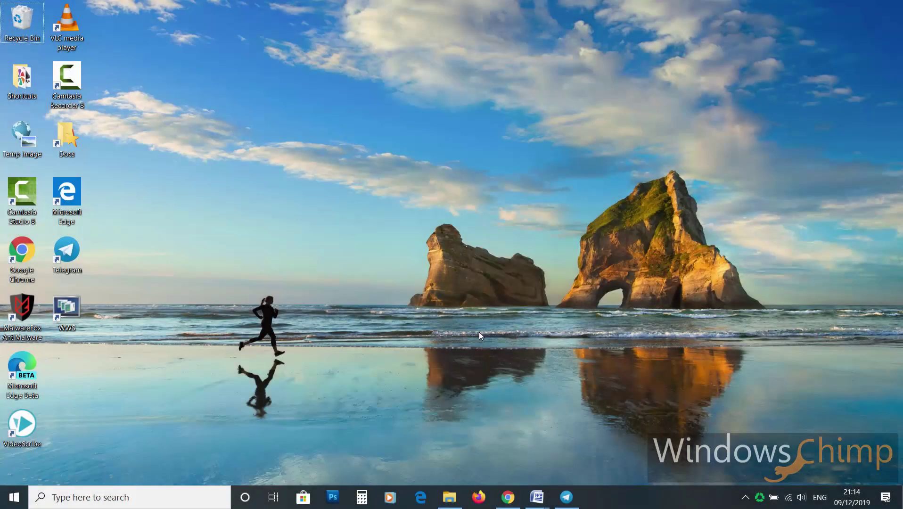
key(super)
key(super+i)
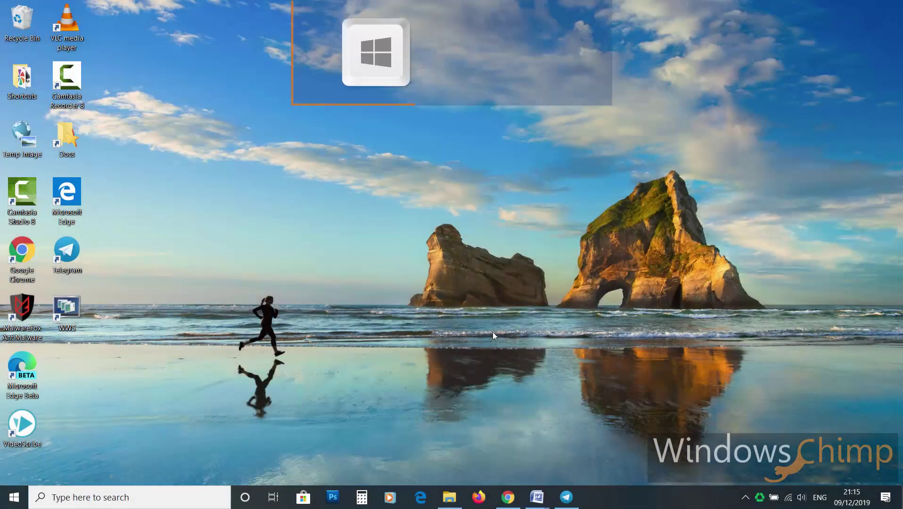
Search for wireless display devices in Connect, then choose Duplicate in the Project panel
key(super+k)
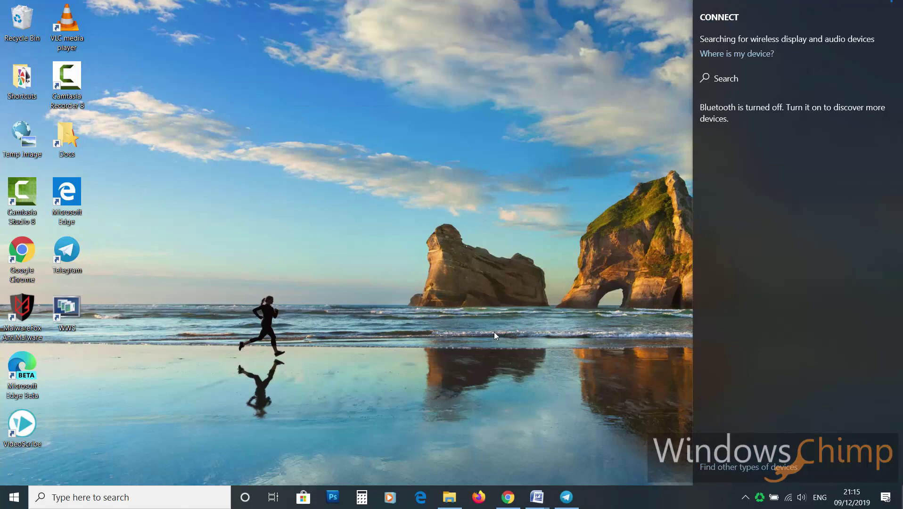
click(728, 83)
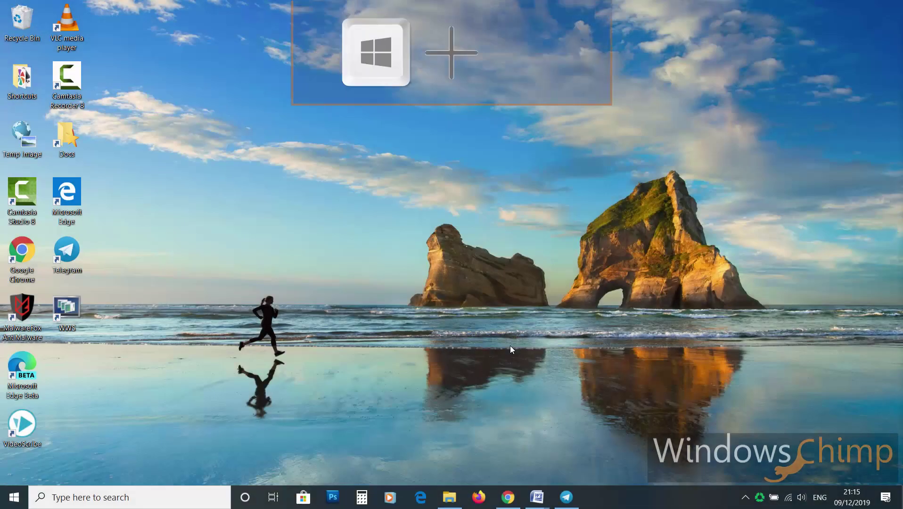
key(super+p)
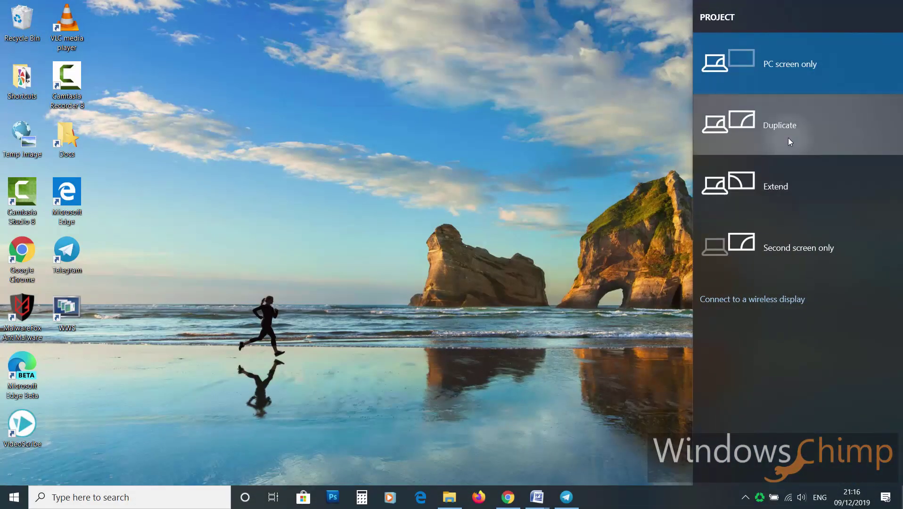
click(788, 138)
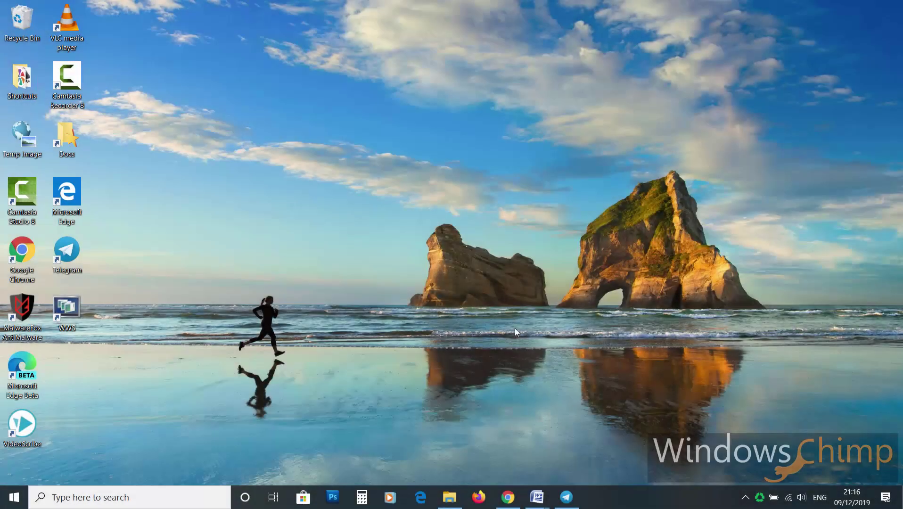
Open Settings with Win+U, then turn on clipboard history from the Win+V panel
key(super+u)
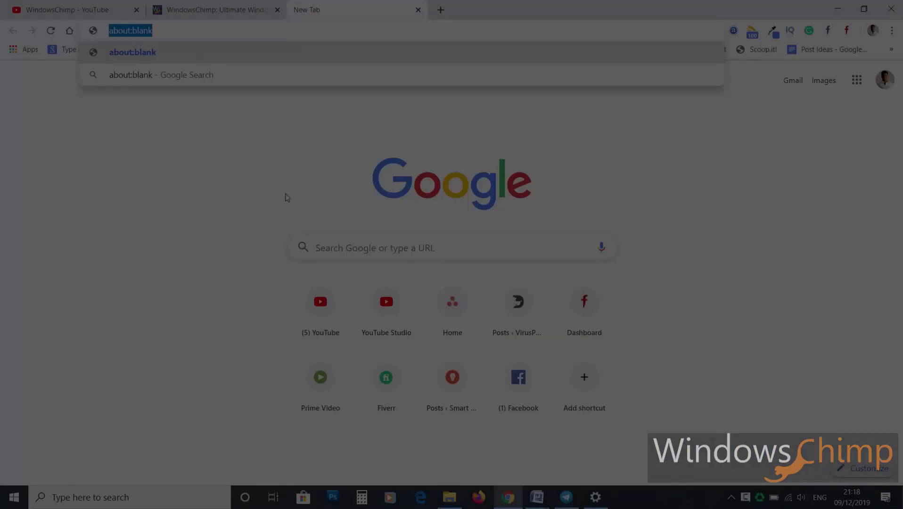
key(super+v)
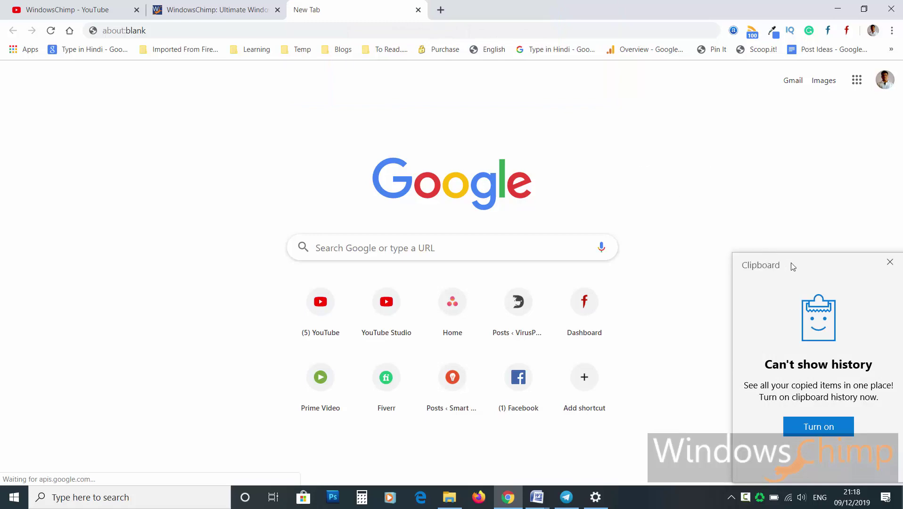
click(824, 428)
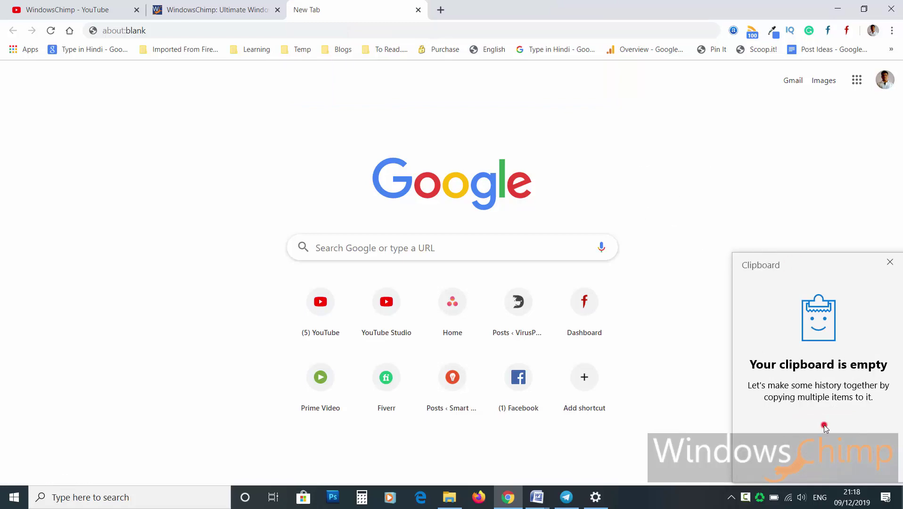
Type 'WindowsChimp' into Chrome's address bar and show it in the clipboard history panel
click(243, 30)
text(WindowsChimp)
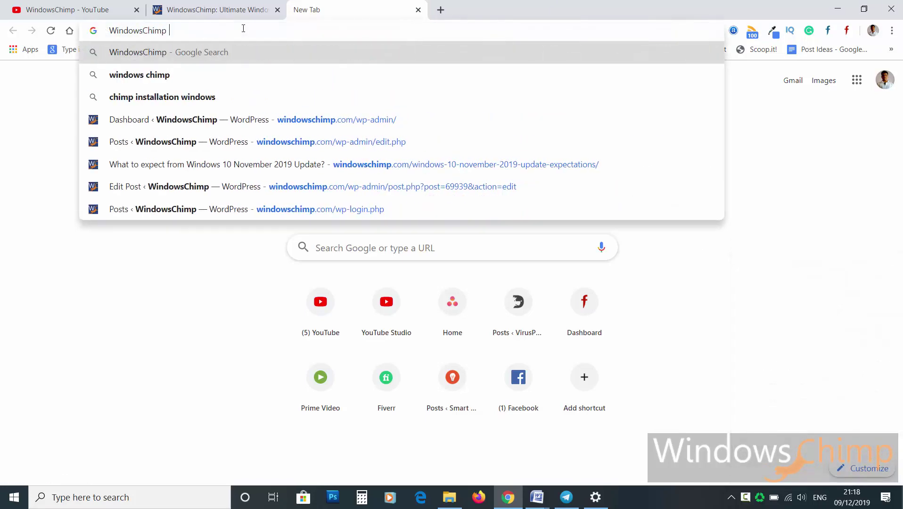
click(185, 306)
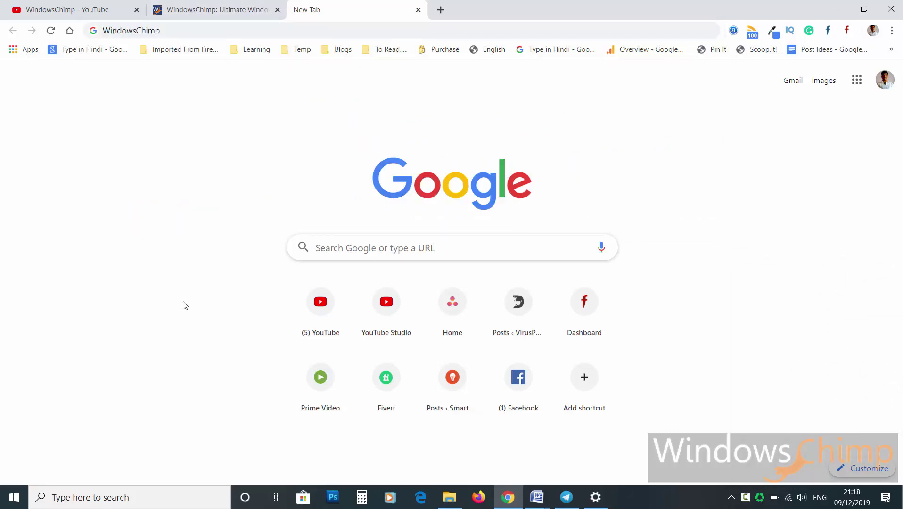
key(super+v)
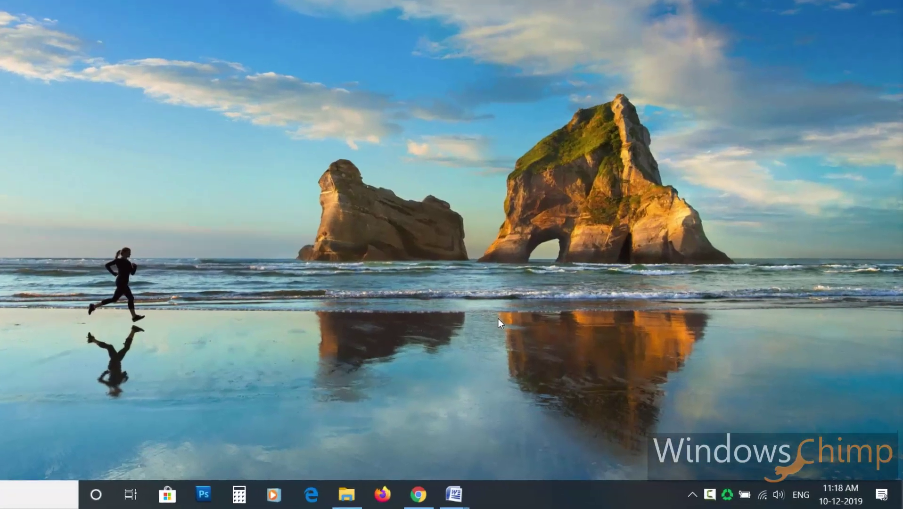
key(super+w)
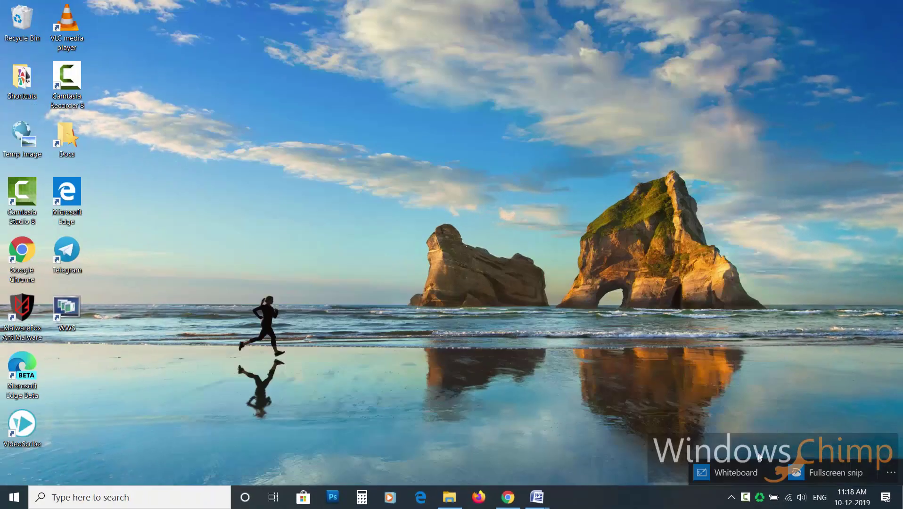
click(741, 472)
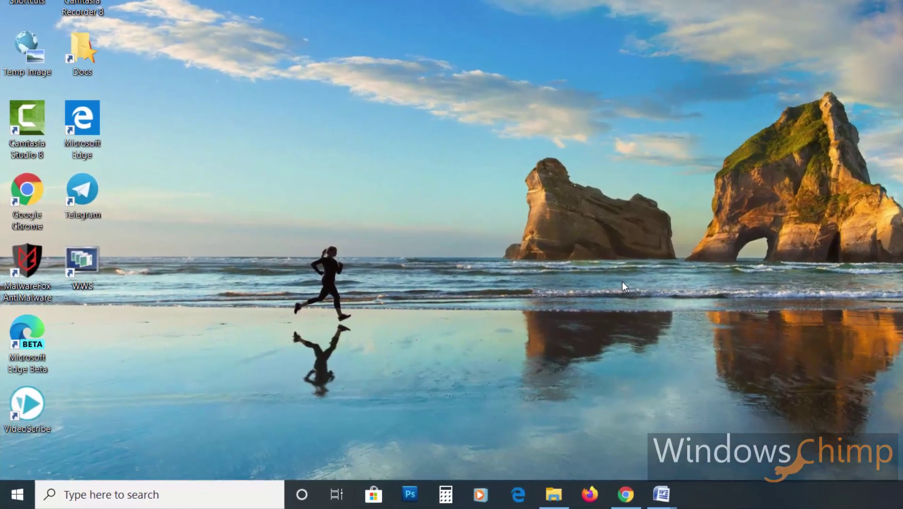
key(super+x)
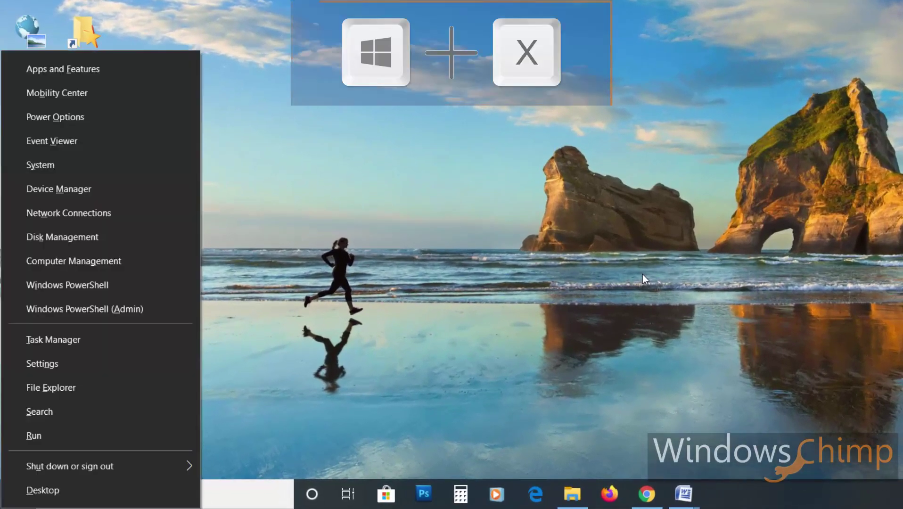
click(444, 319)
right_click(14, 496)
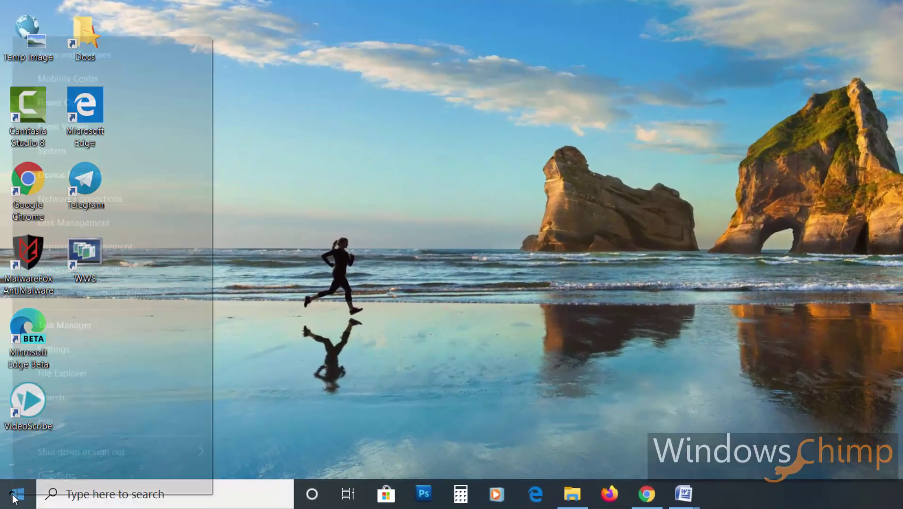
click(238, 420)
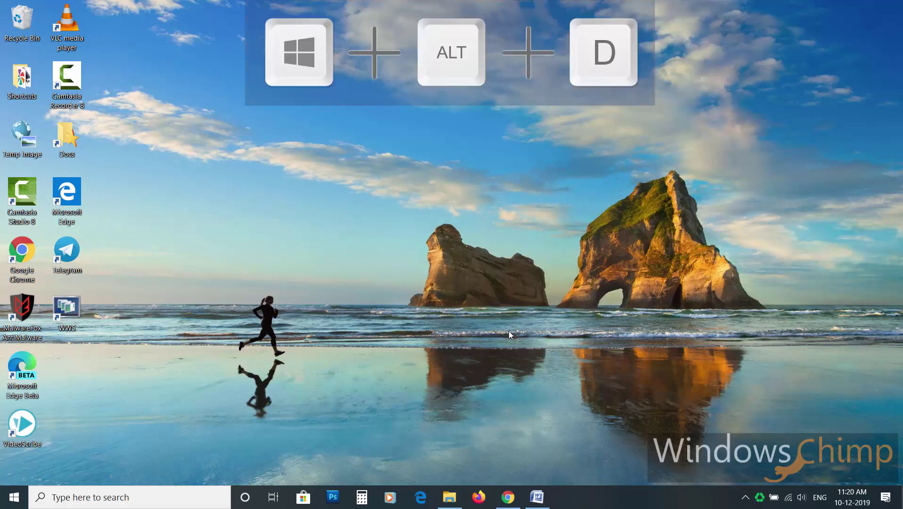
Open the taskbar clock and calendar flyout for 10 December 2019 with Win+Alt+D
key(super+alt+d)
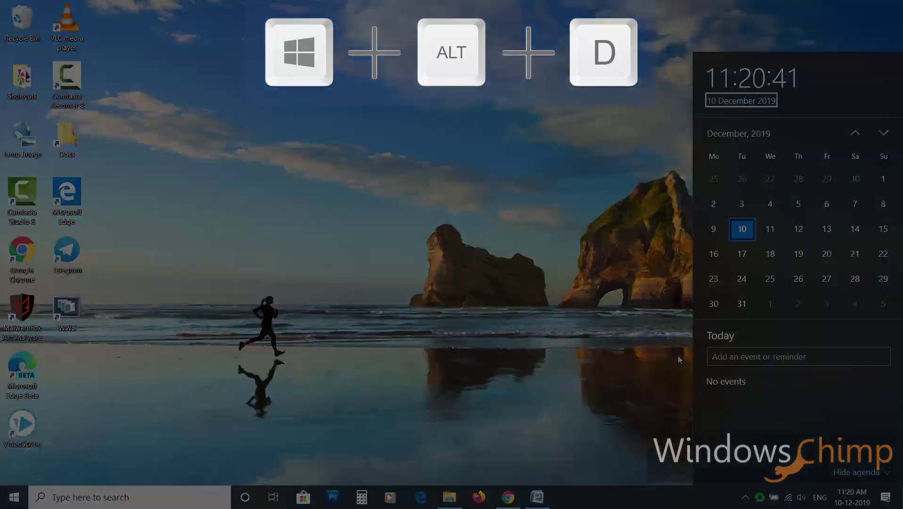